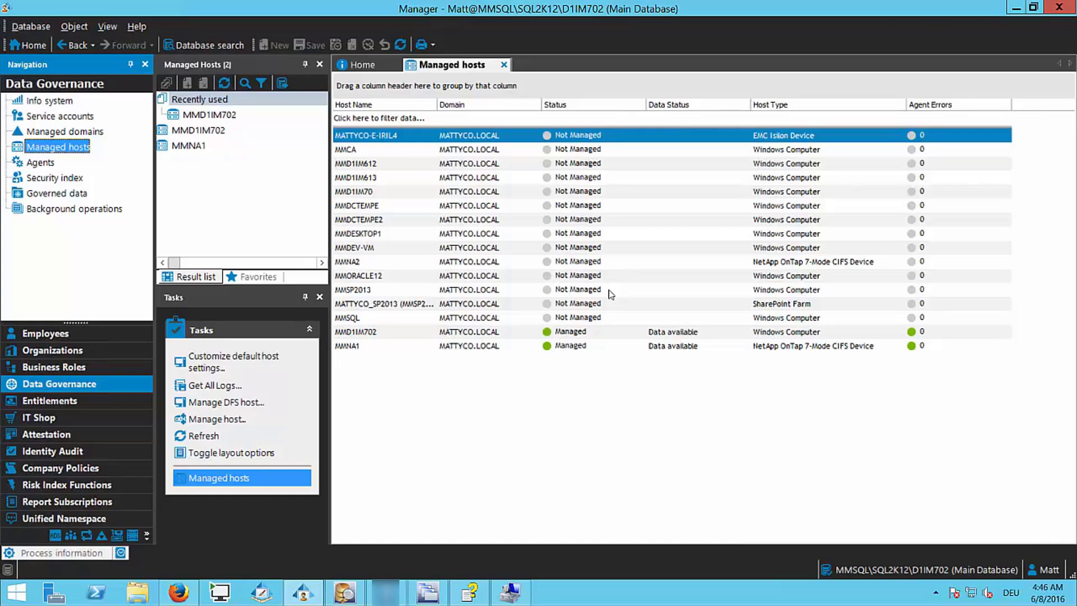
# From the Security index, start an account comparison with the alternate domain user account as source
pyautogui.click(78, 179)
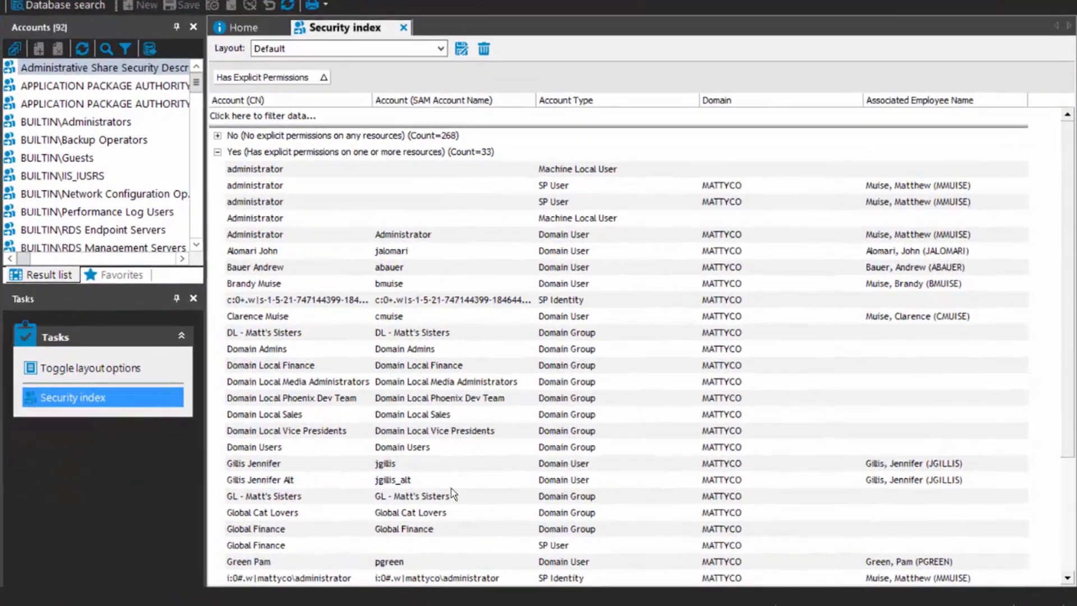
pyautogui.click(289, 481)
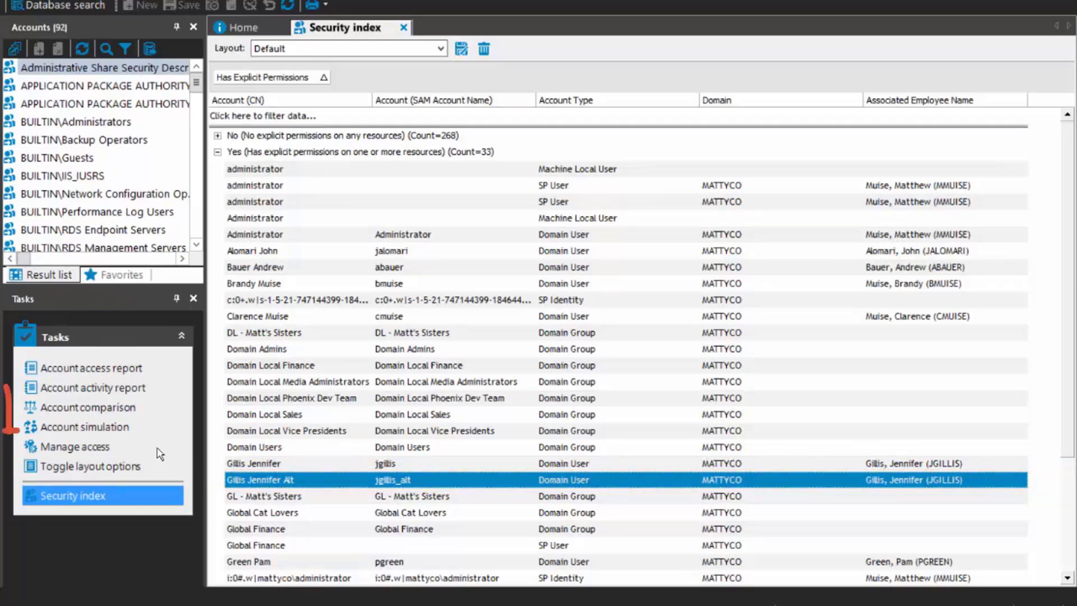
pyautogui.click(108, 411)
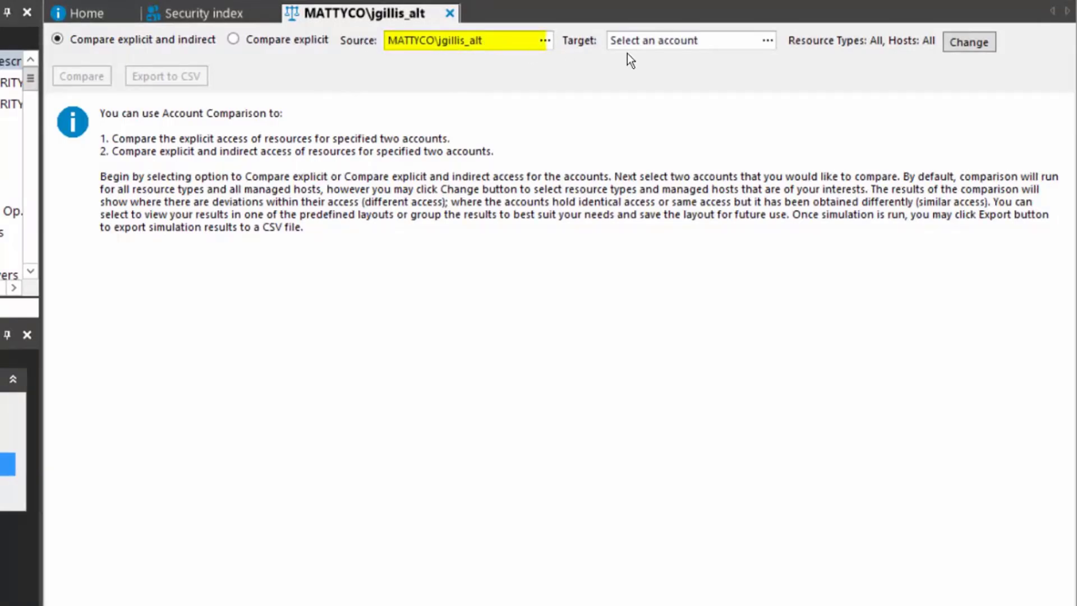
# Set the comparison target to the second user's domain account, looked up by account name
pyautogui.click(771, 43)
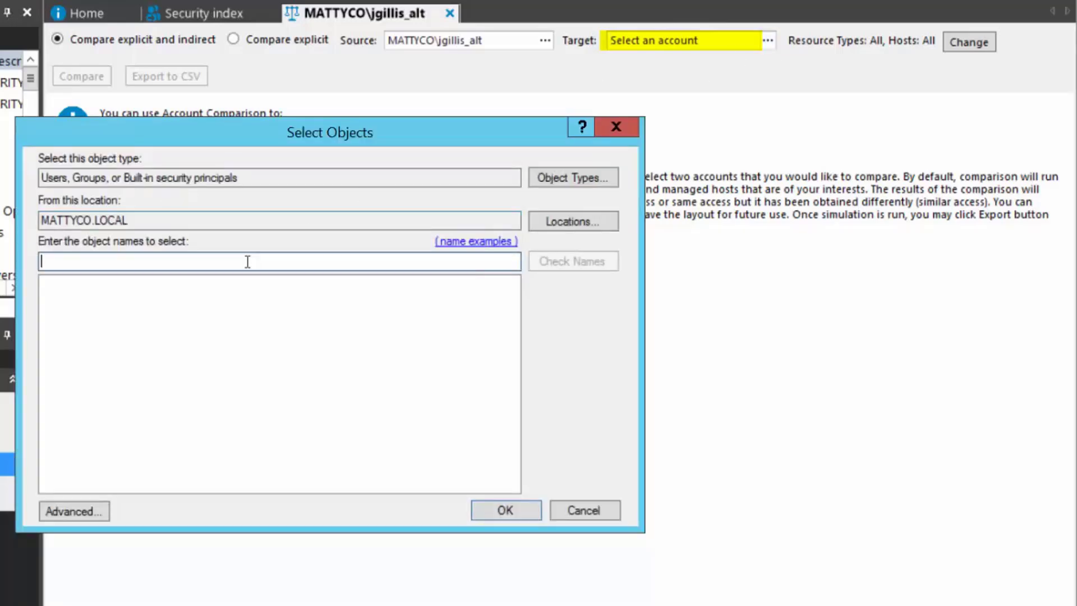
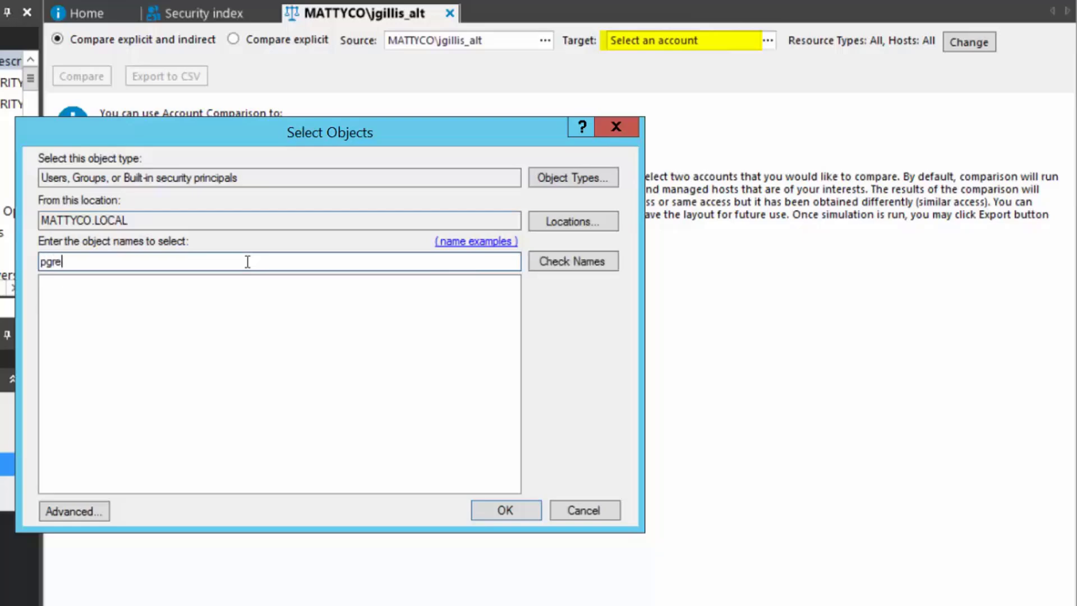
pyautogui.click(578, 263)
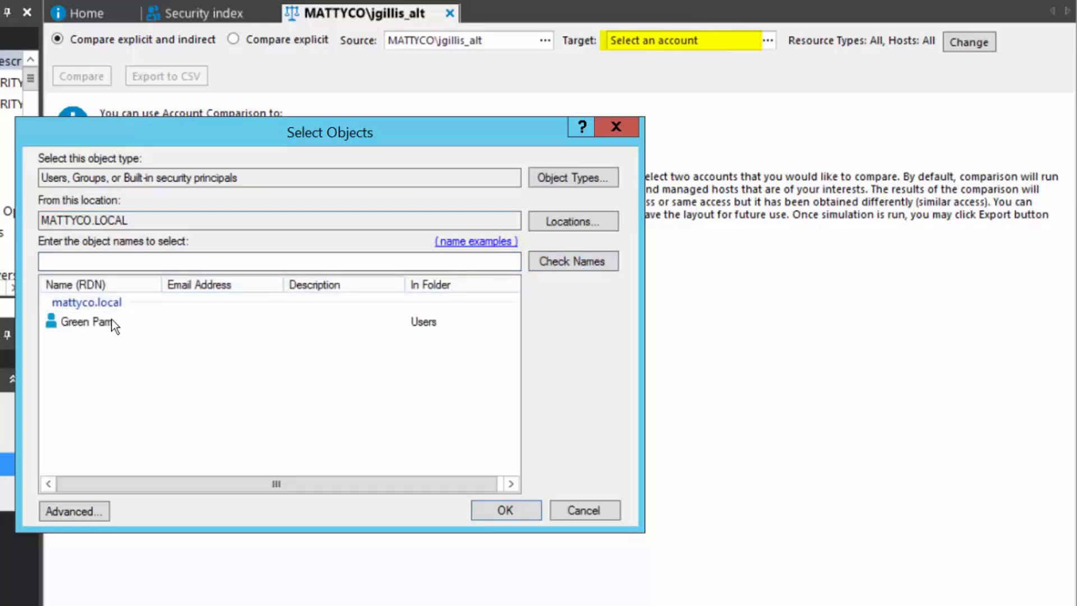
pyautogui.click(112, 321)
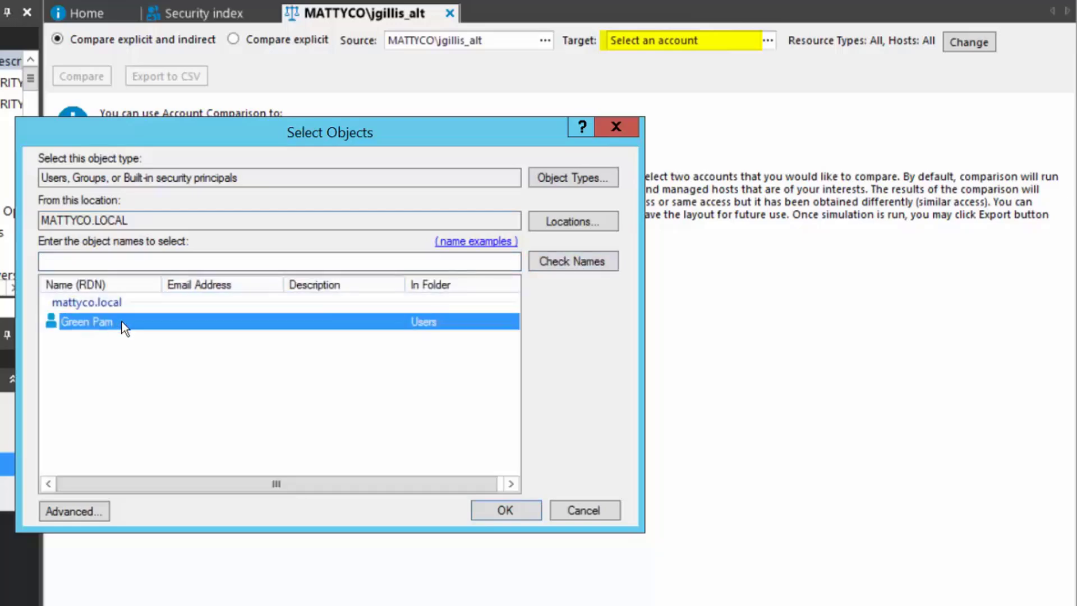
pyautogui.click(510, 509)
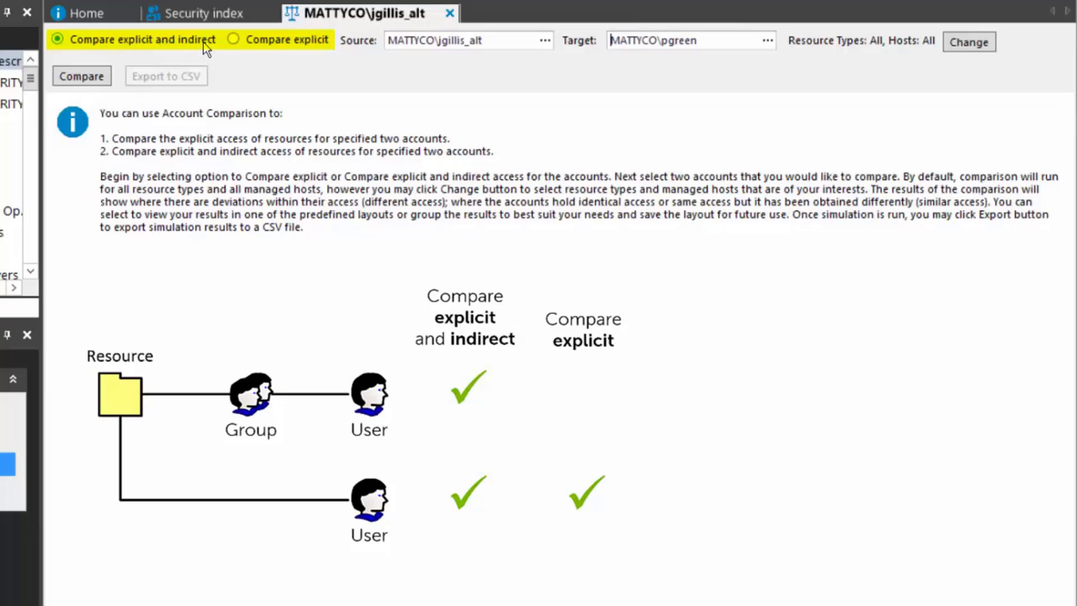
pyautogui.click(233, 40)
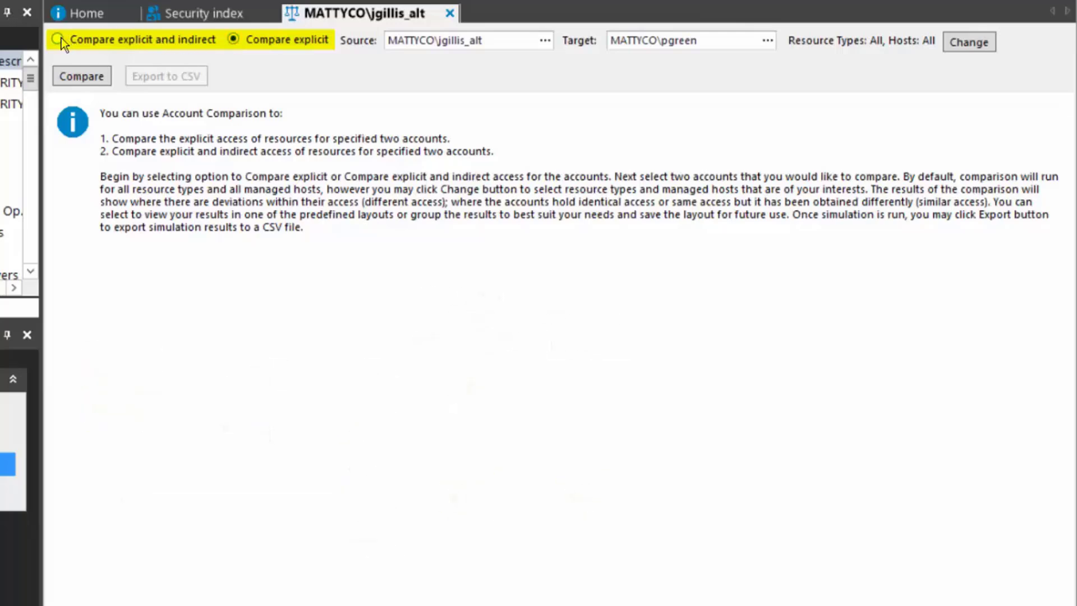
pyautogui.click(62, 38)
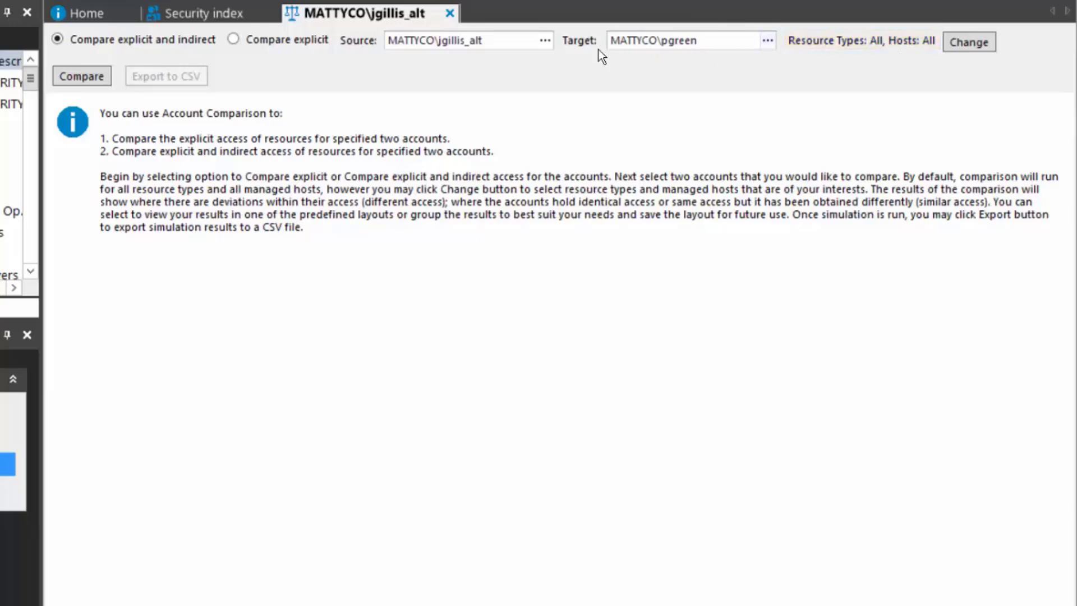
# Run the comparison and inspect the Other Sister Stuff folder difference on MMD1IM702
pyautogui.click(65, 82)
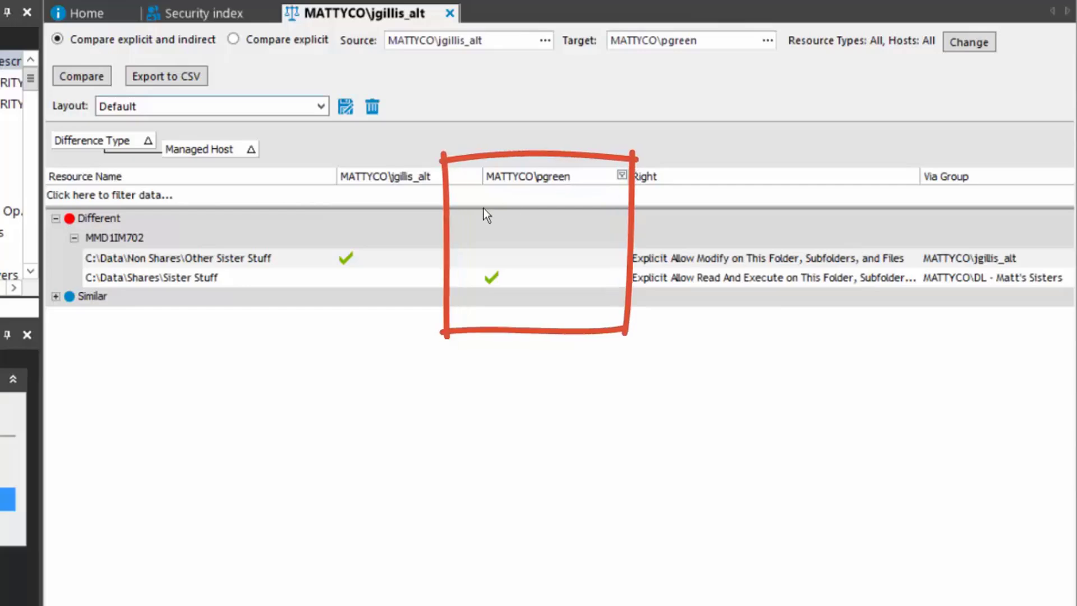
pyautogui.click(259, 265)
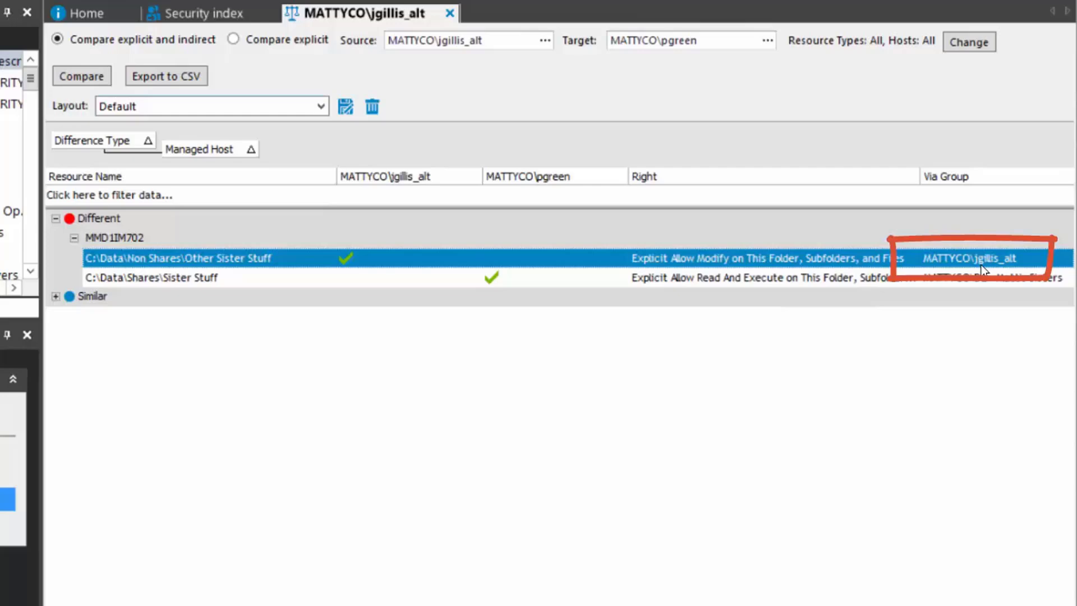
# Inspect the Sister Stuff difference, then expand Similar results on MMD1IM702 to reveal the shared Cats folder
pyautogui.click(204, 276)
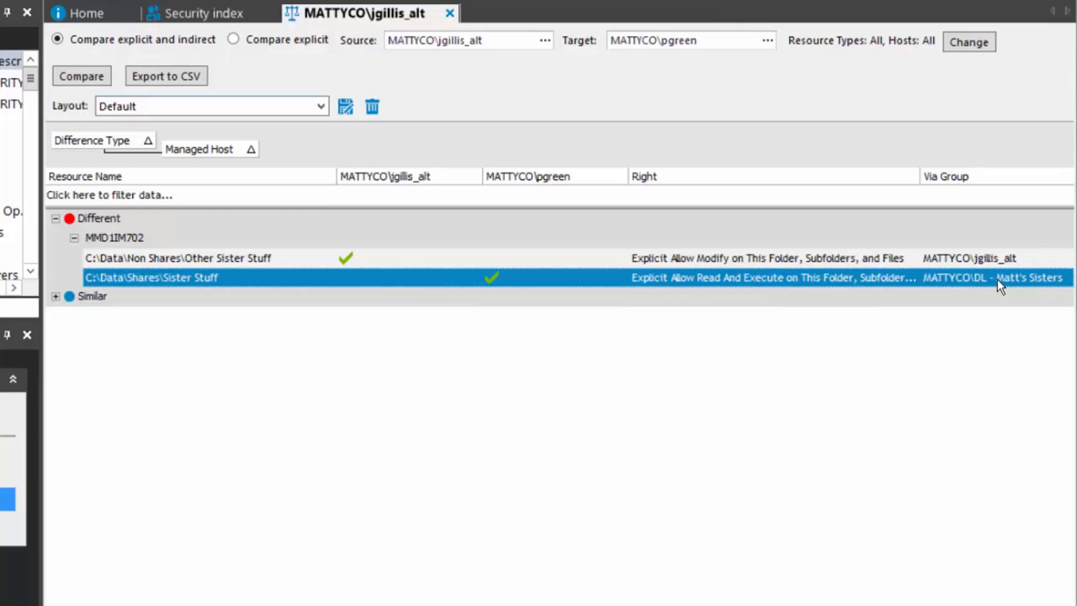
pyautogui.click(56, 296)
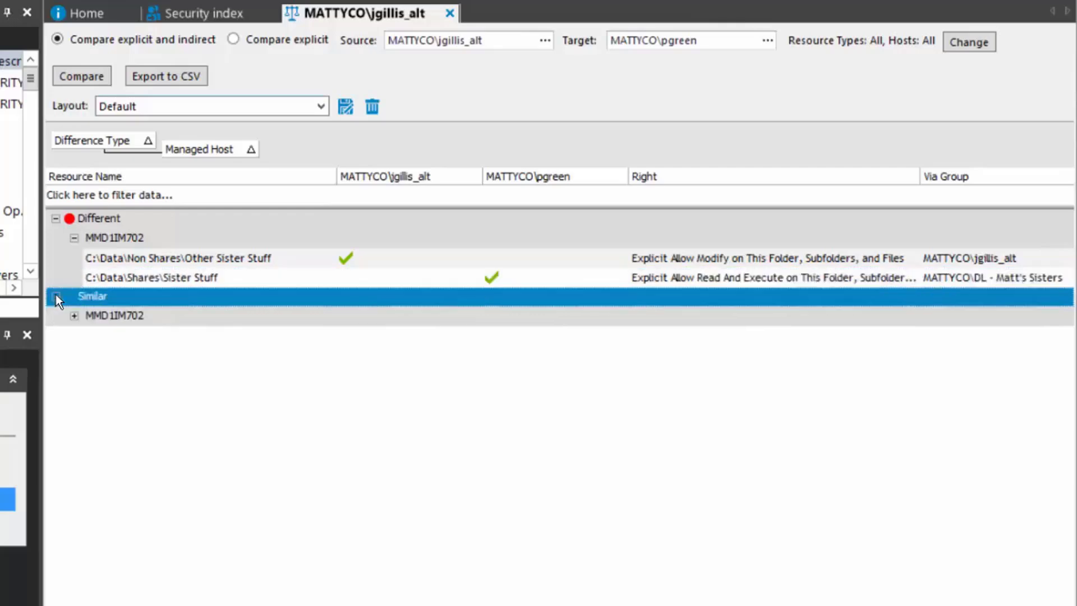
pyautogui.click(75, 316)
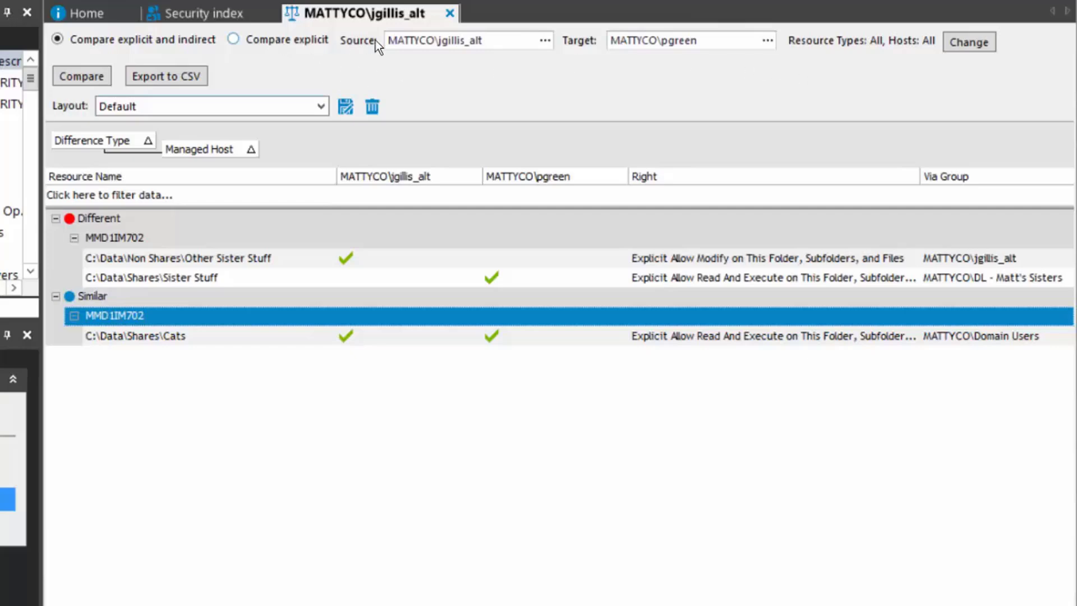
# Show the resource type filter, toggling Windows Service Identity and SharePoint Site Collection Rights off and back on
pyautogui.click(969, 42)
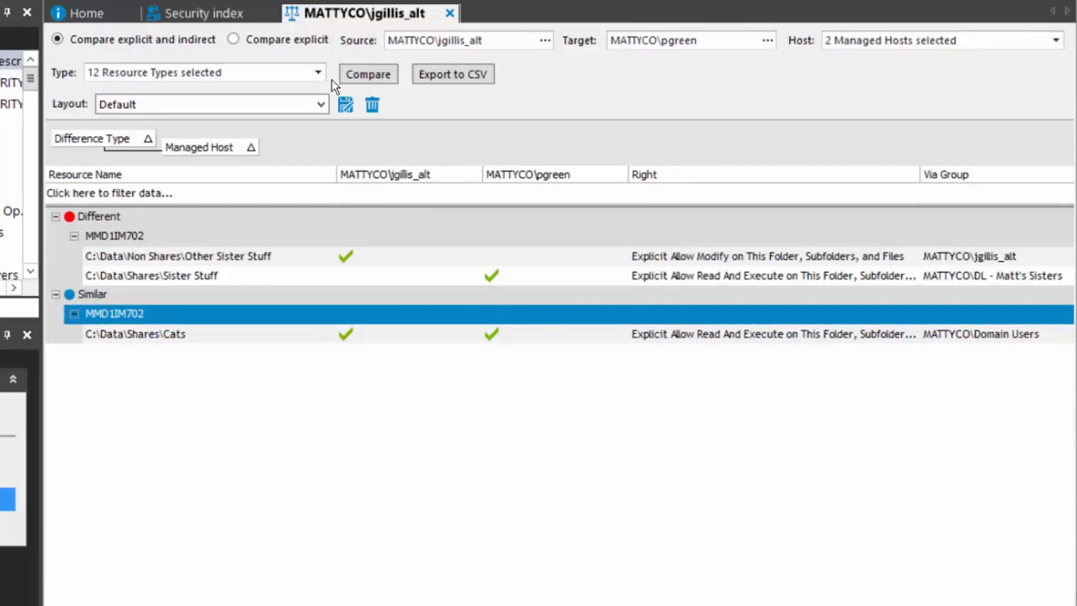
pyautogui.click(312, 76)
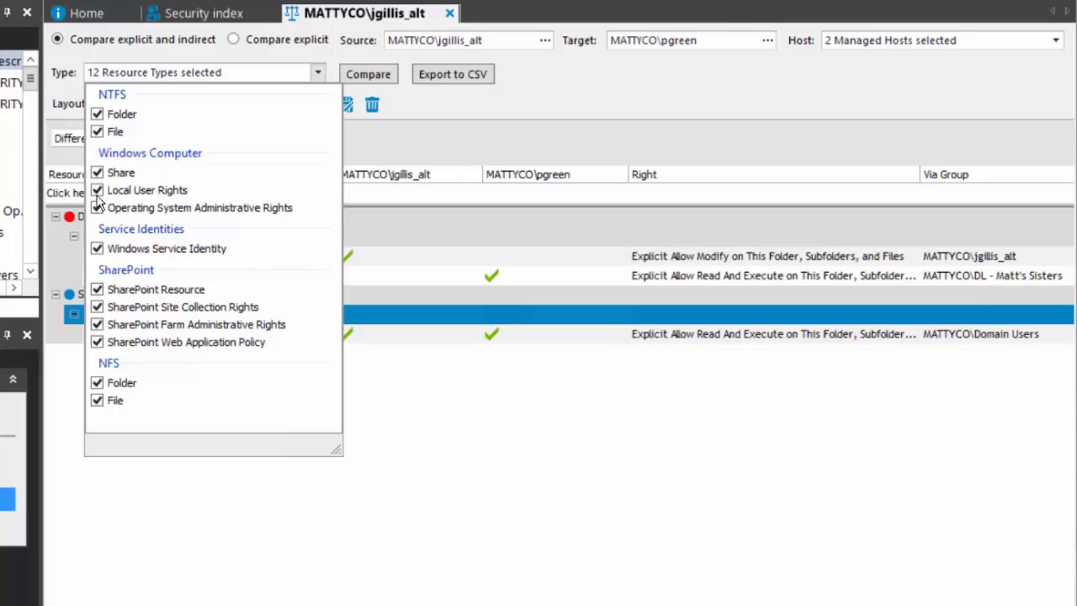
pyautogui.click(98, 248)
pyautogui.click(98, 307)
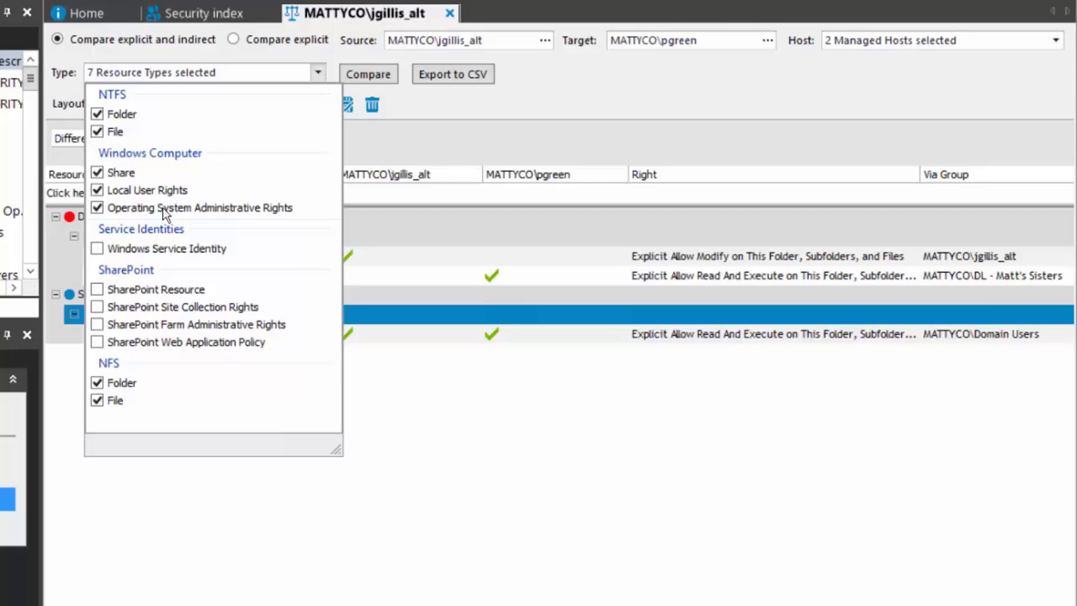
pyautogui.click(97, 250)
pyautogui.click(99, 308)
pyautogui.click(547, 88)
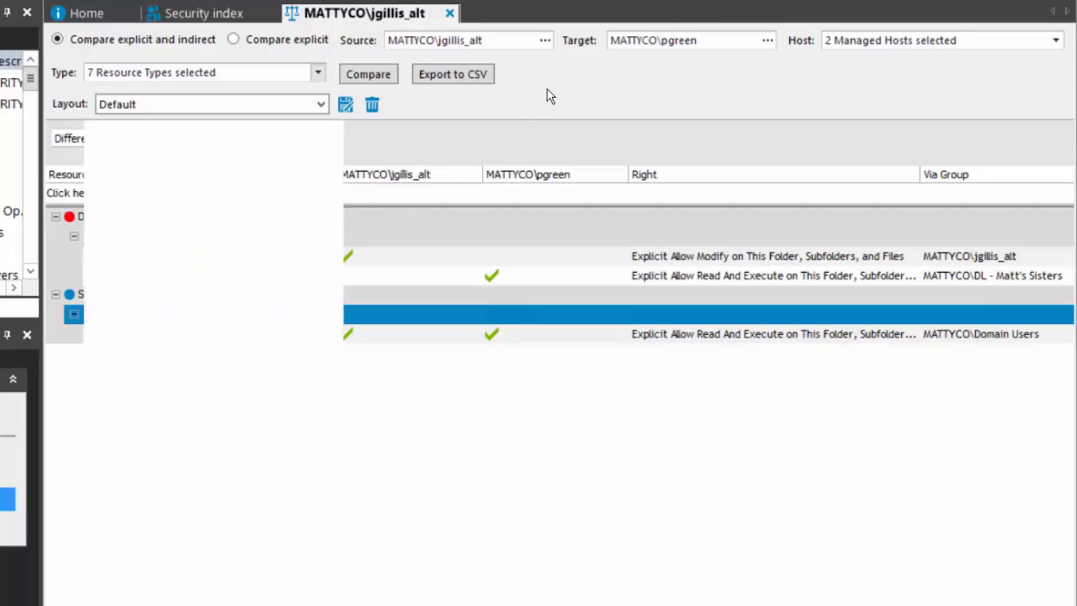
# Exclude host MMNA1 and rerun the comparison for the remaining managed host
pyautogui.click(1055, 41)
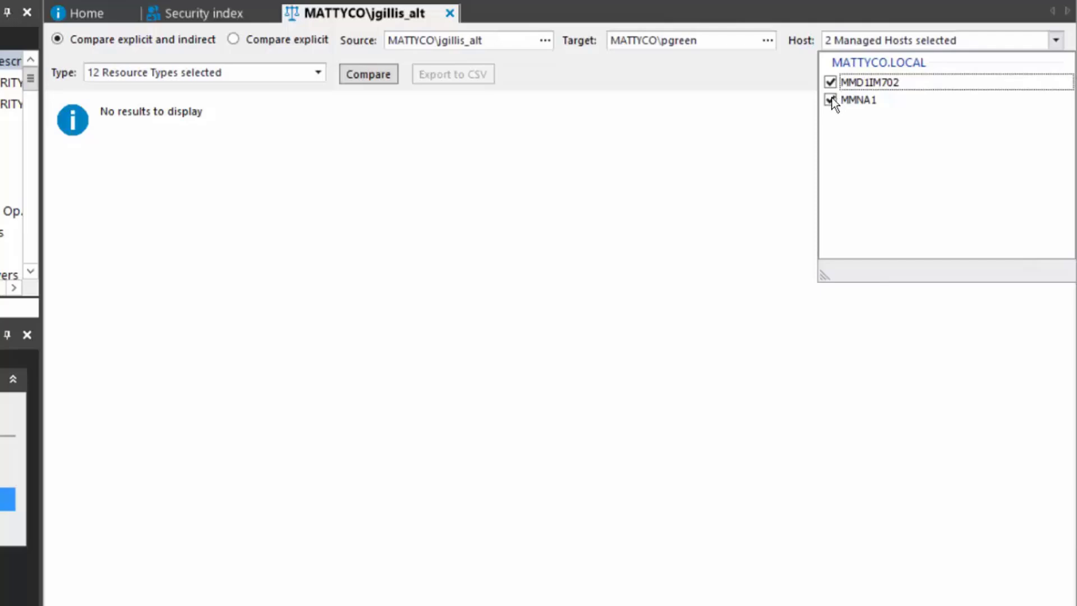
pyautogui.click(762, 67)
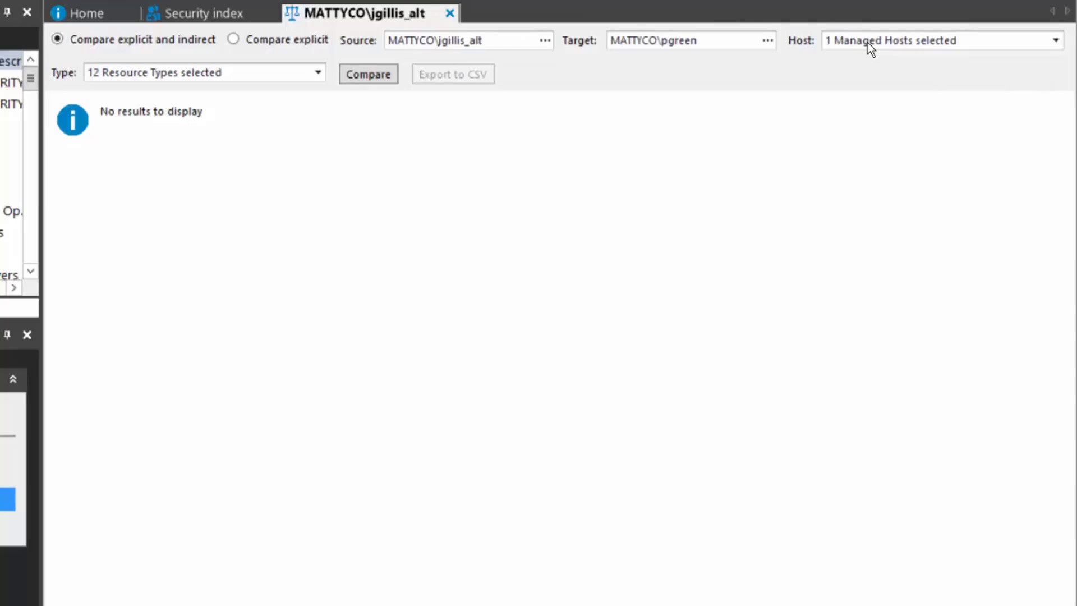
pyautogui.click(363, 74)
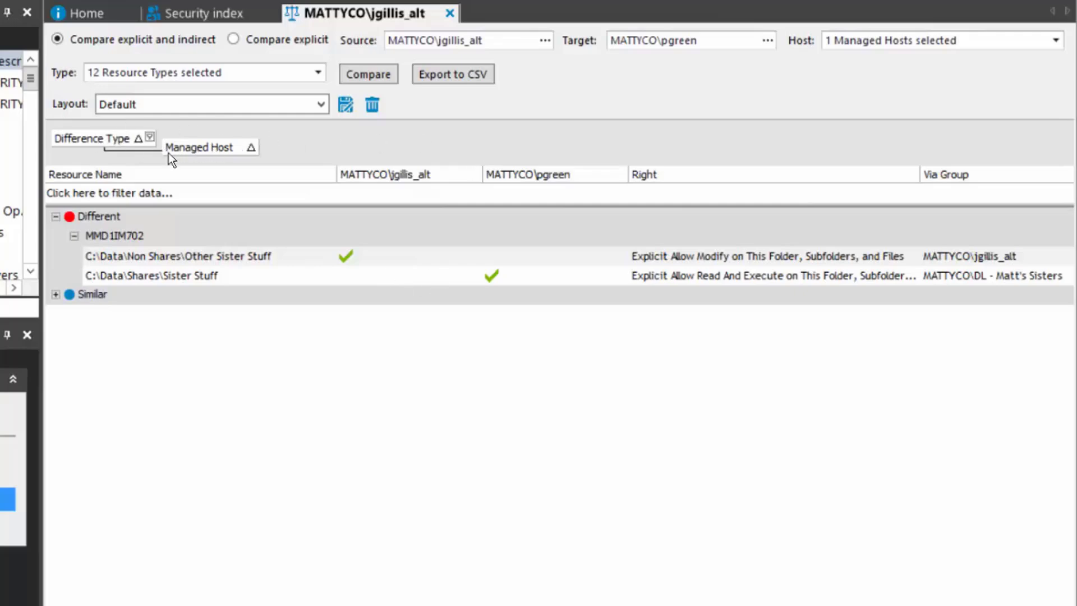
# Remove the Managed Host grouping from the results and expand the Similar group
pyautogui.rightClick(207, 147)
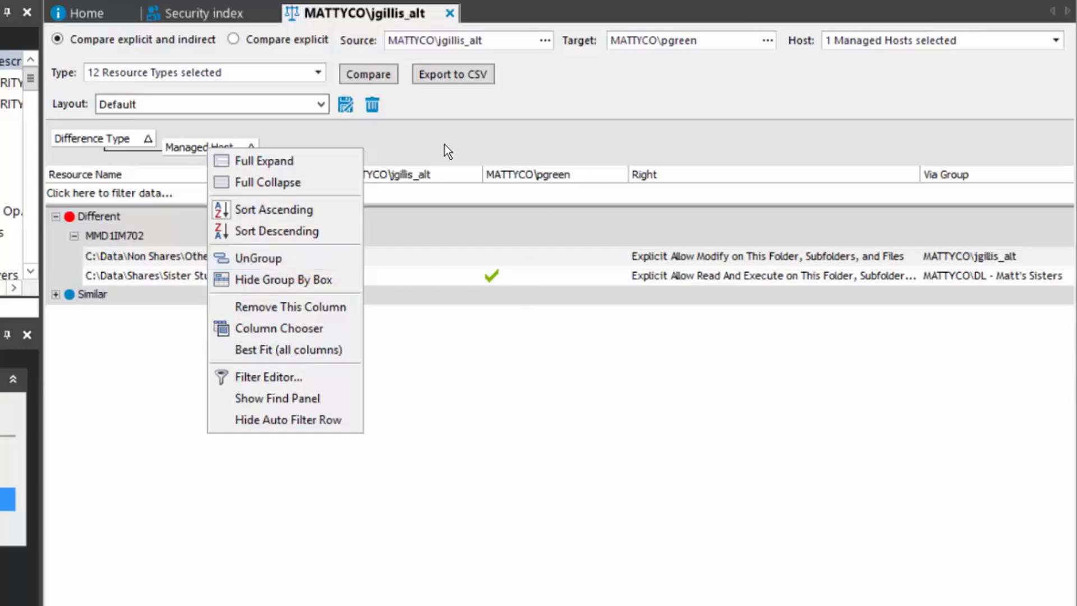
pyautogui.click(329, 125)
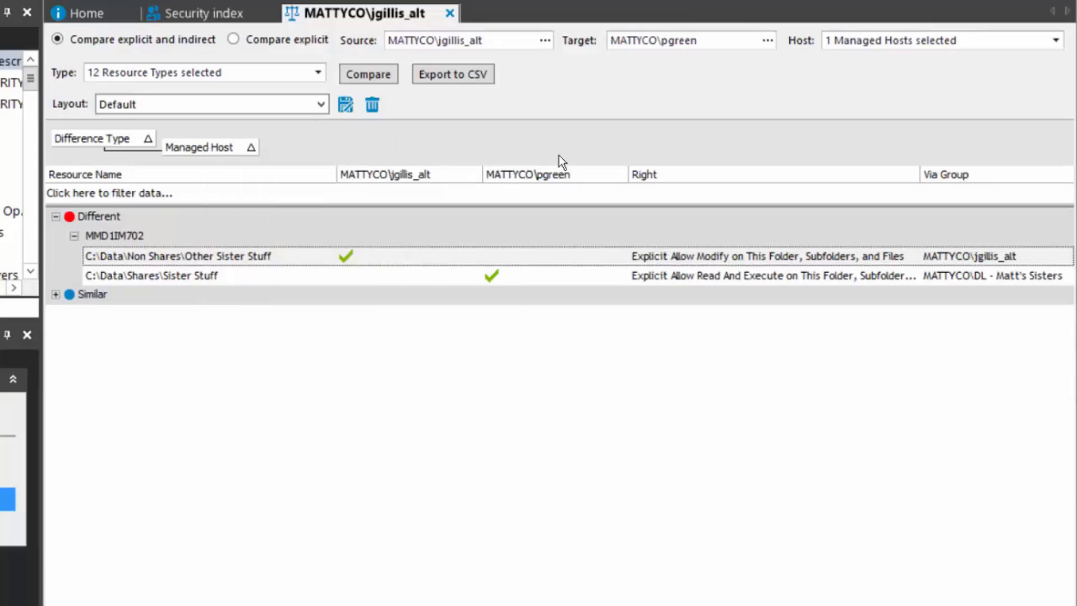
pyautogui.rightClick(215, 145)
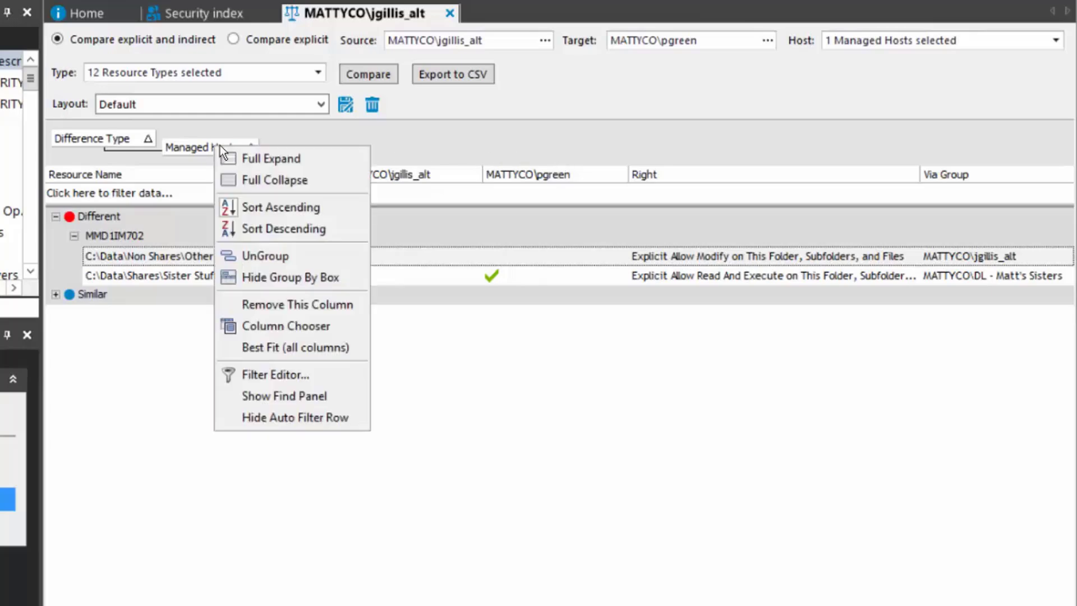
pyautogui.click(294, 255)
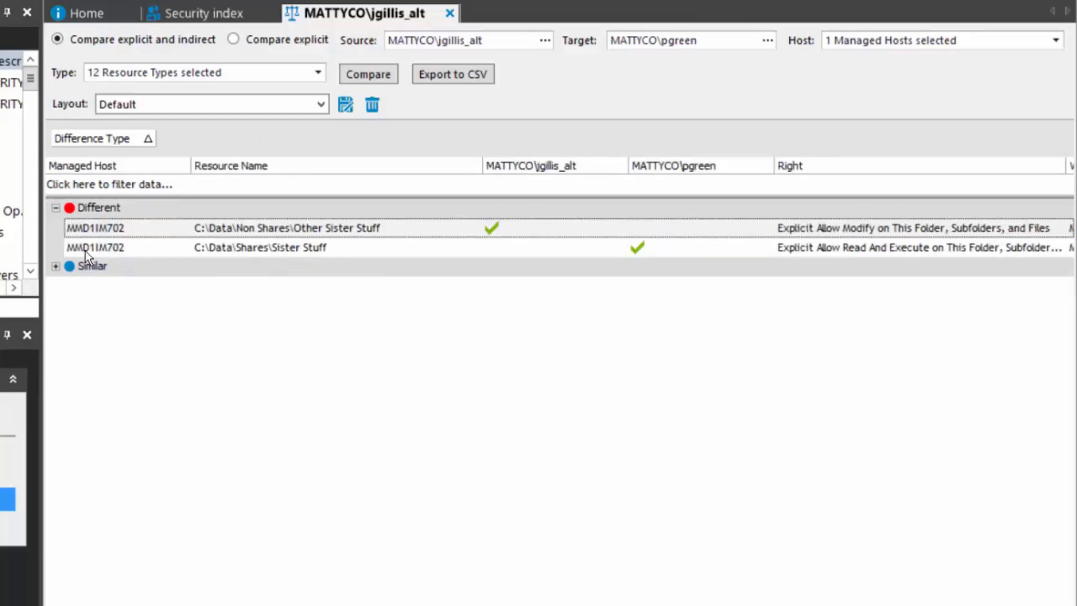
pyautogui.click(56, 267)
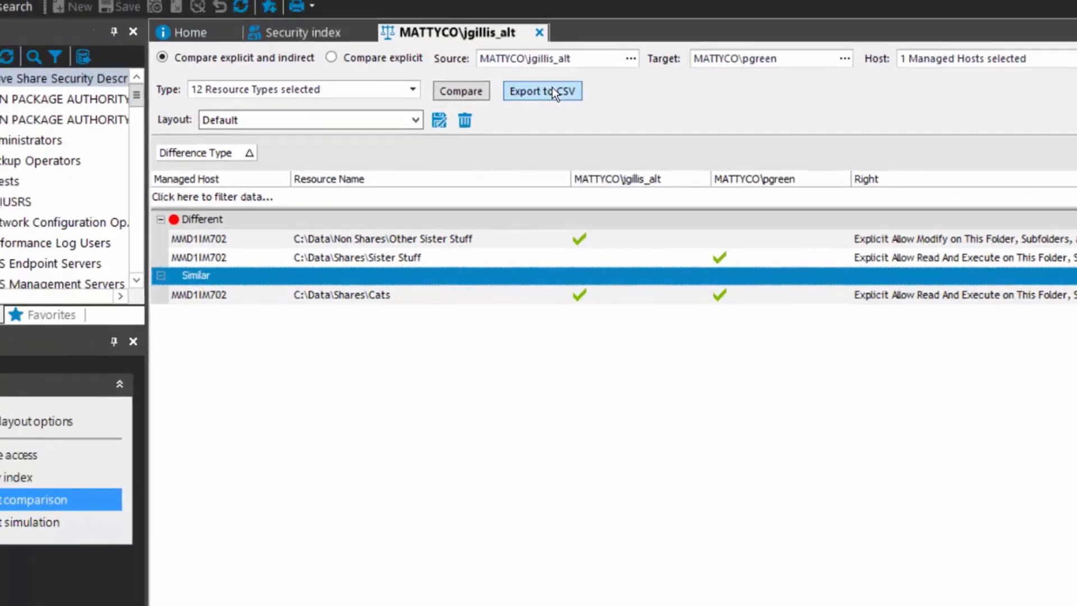
pyautogui.click(463, 74)
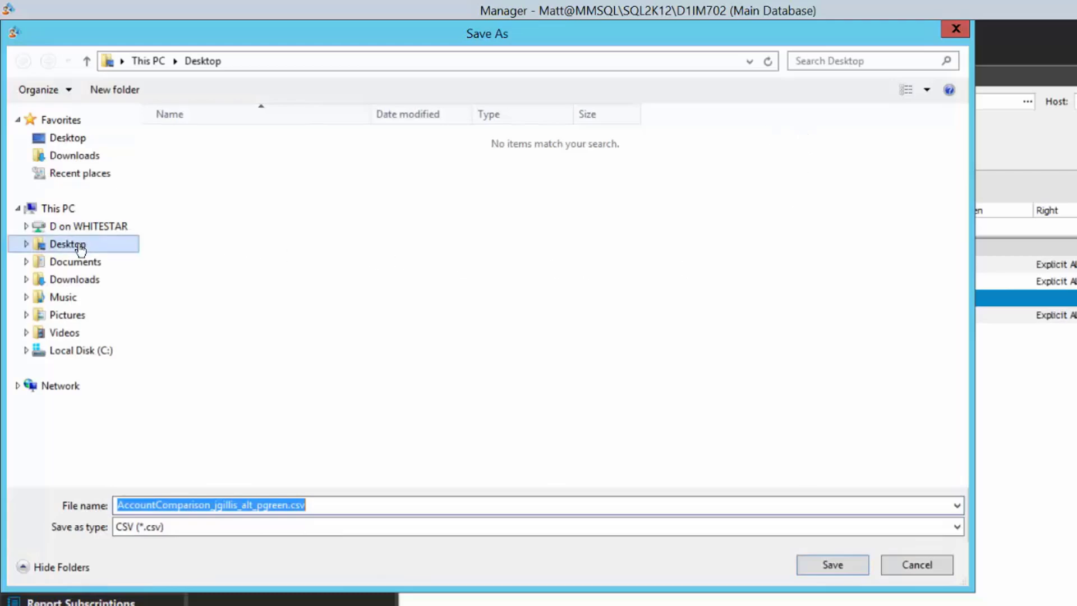
pyautogui.click(275, 507)
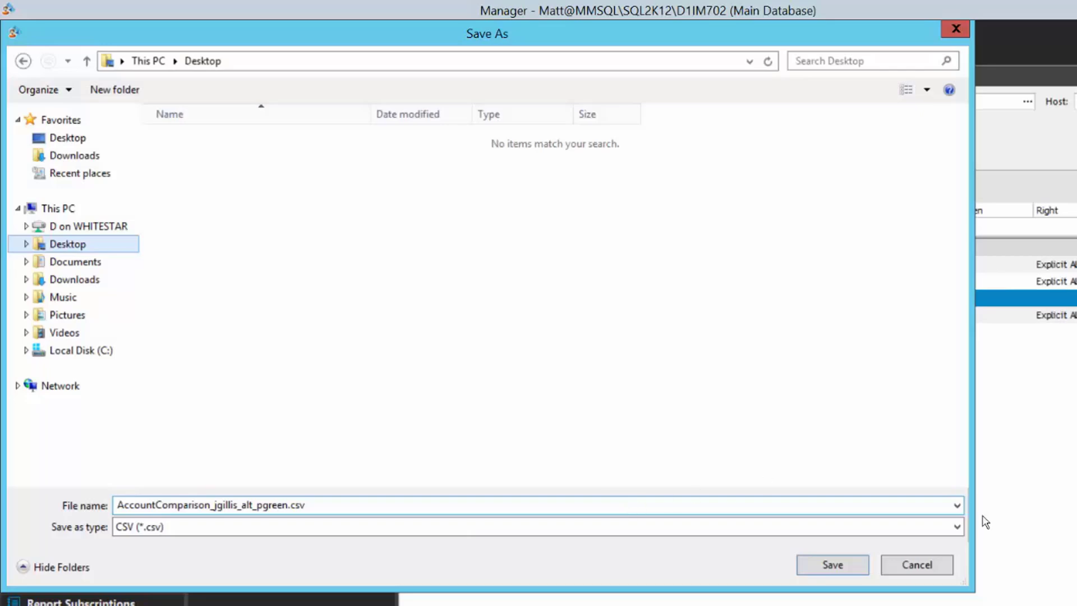
# Close the Save As window and return to the Security index of accounts
pyautogui.click(927, 562)
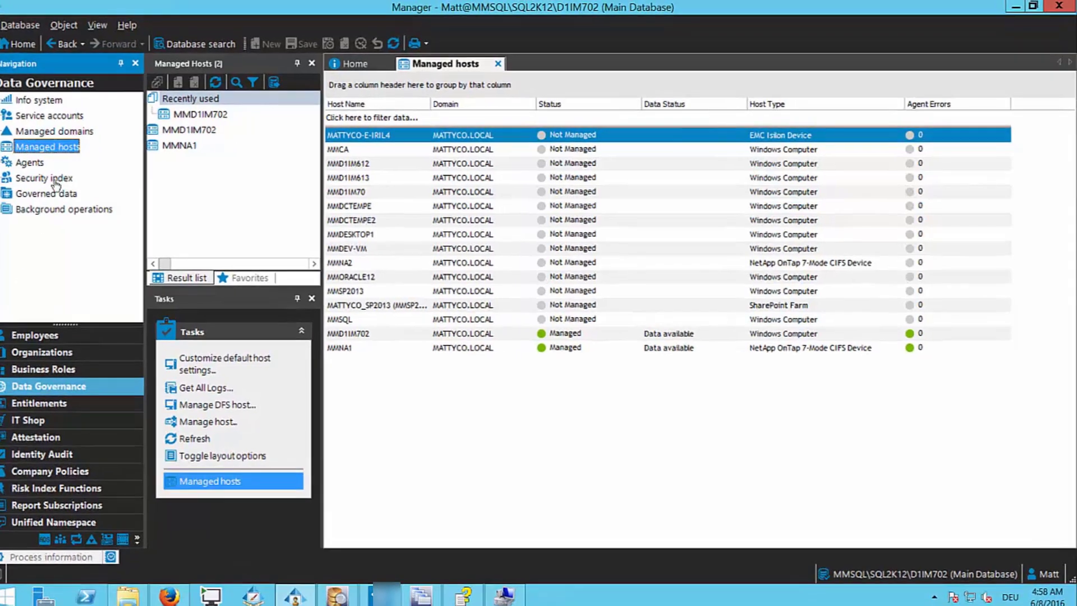
pyautogui.click(45, 179)
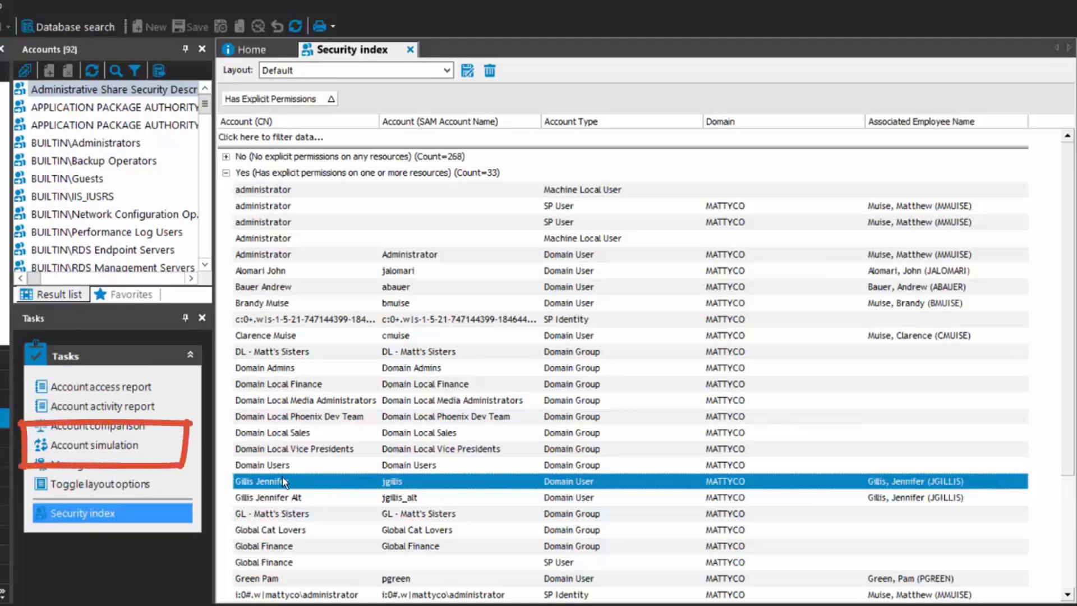
# Launch Account simulation for the selected domain user account from the Tasks pane
pyautogui.click(92, 449)
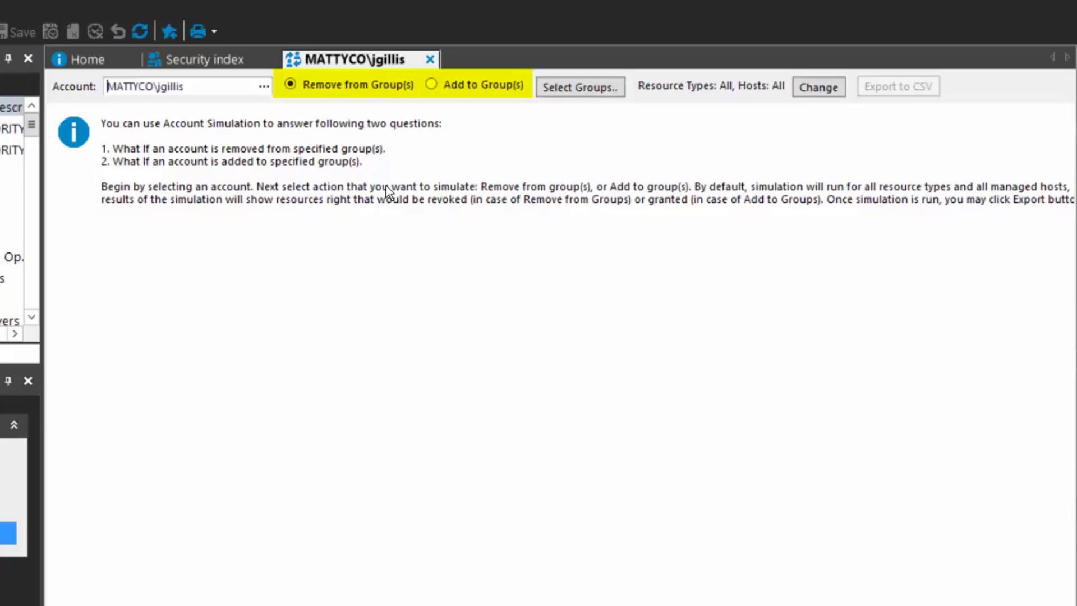
pyautogui.click(430, 84)
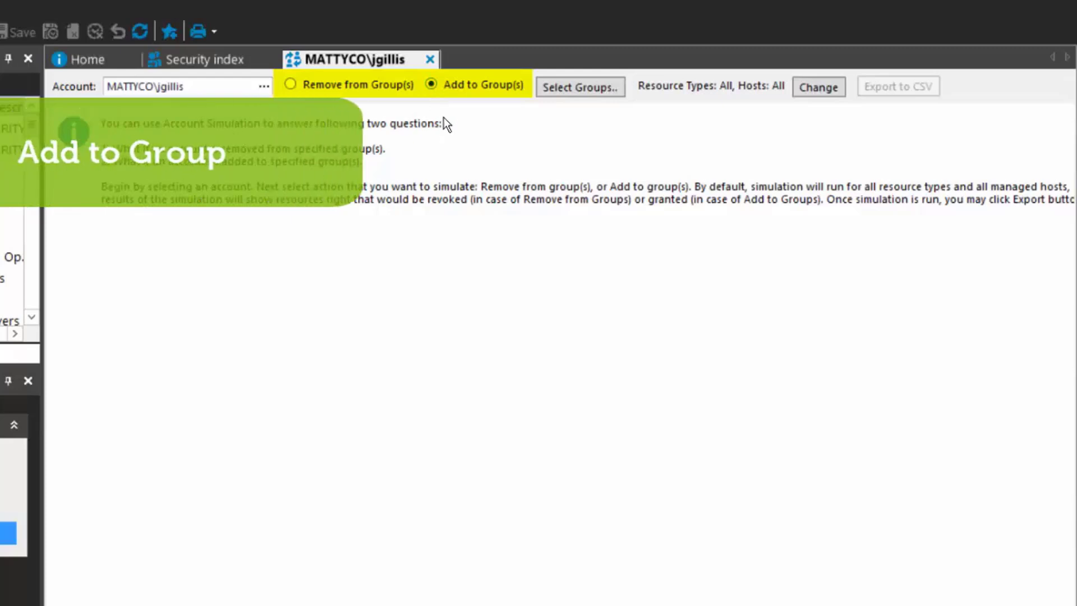
pyautogui.click(594, 90)
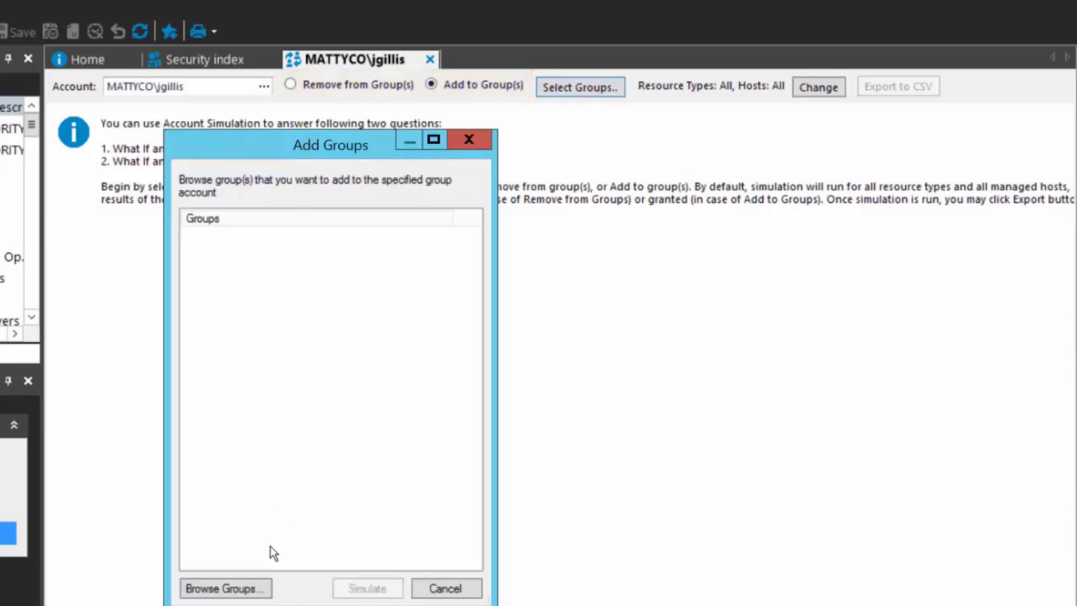
pyautogui.click(224, 588)
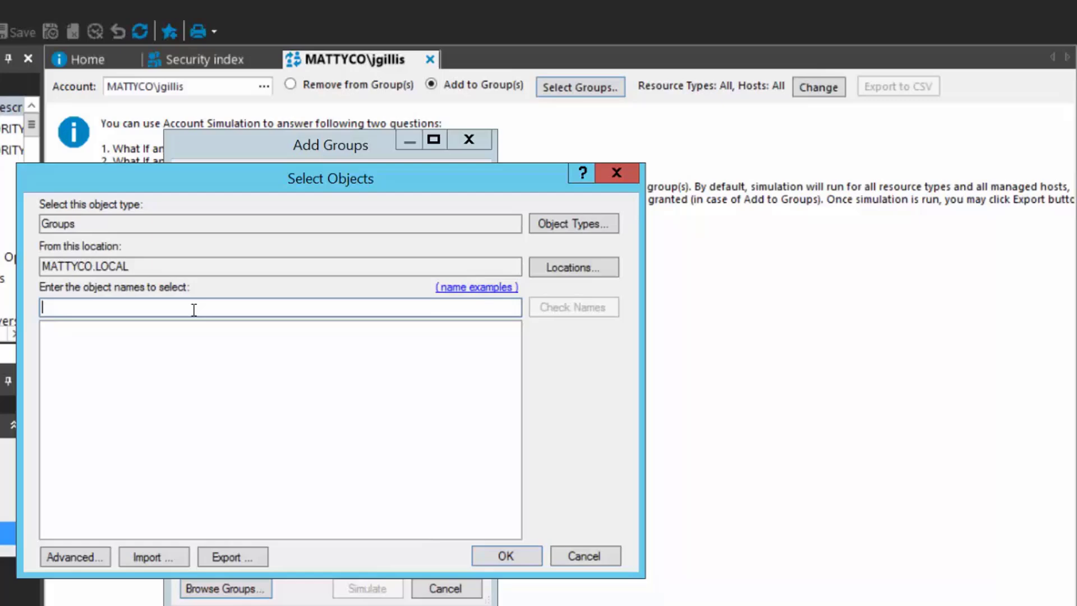
pyautogui.write('Global Finance')
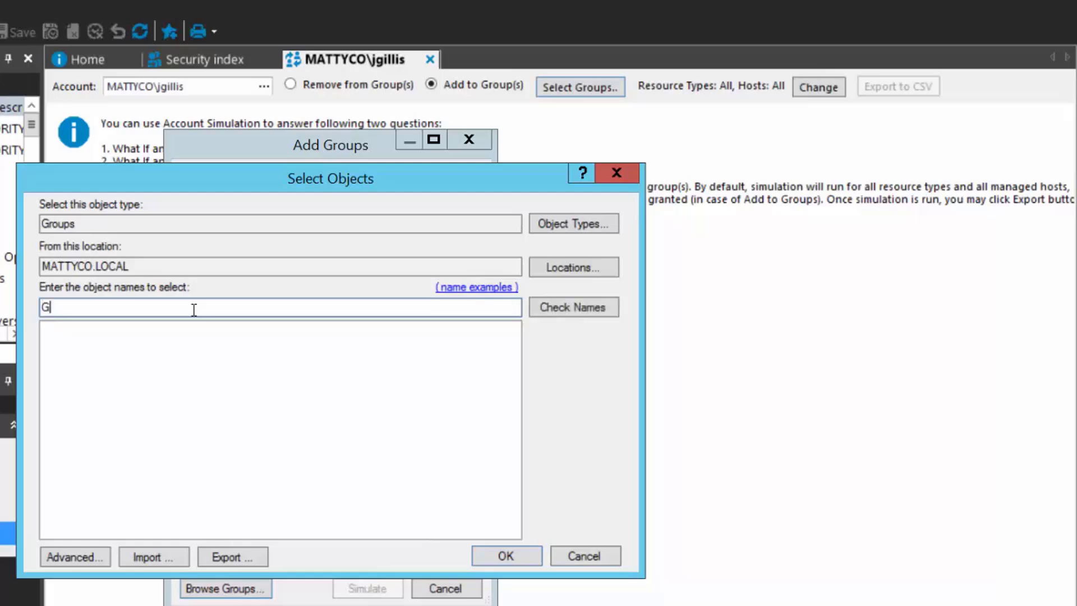
pyautogui.click(568, 308)
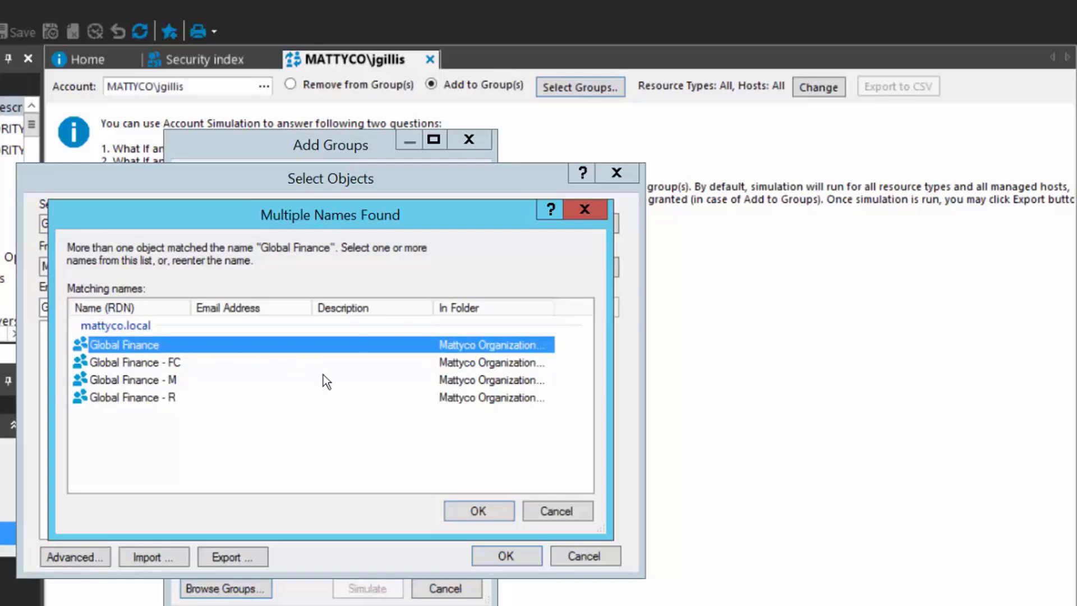
pyautogui.click(483, 510)
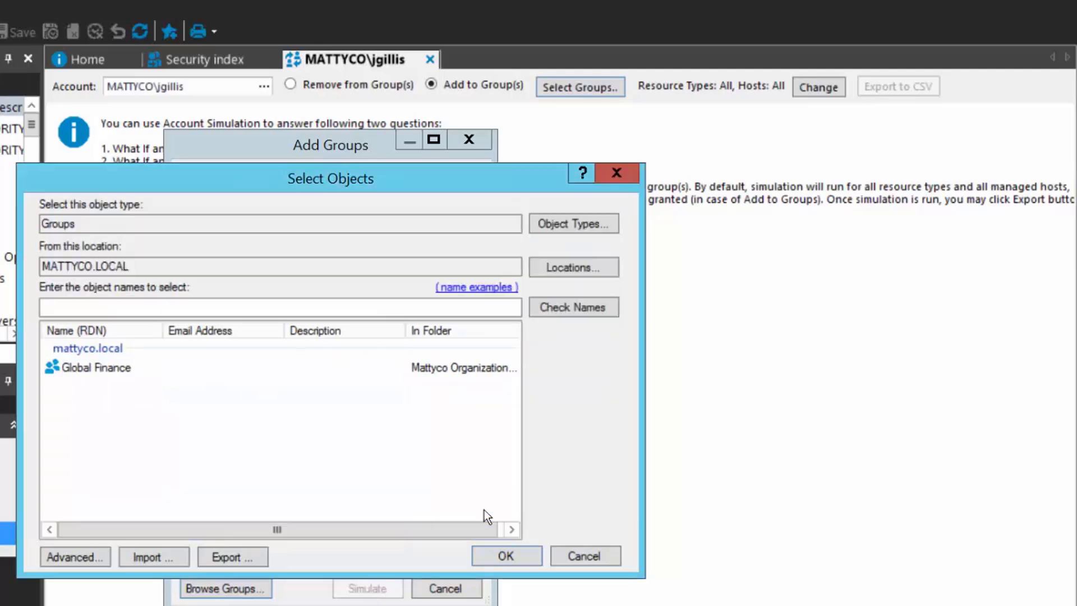
pyautogui.click(508, 557)
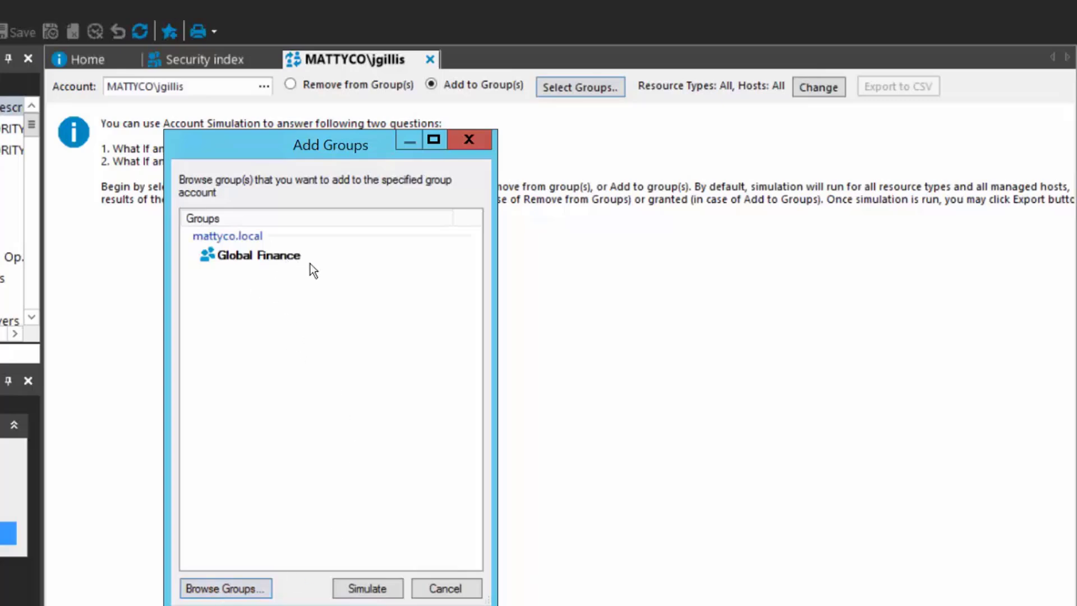
# Run the add-to-group simulation and inspect the right granted on C:\Data\Shares\Finance
pyautogui.click(368, 586)
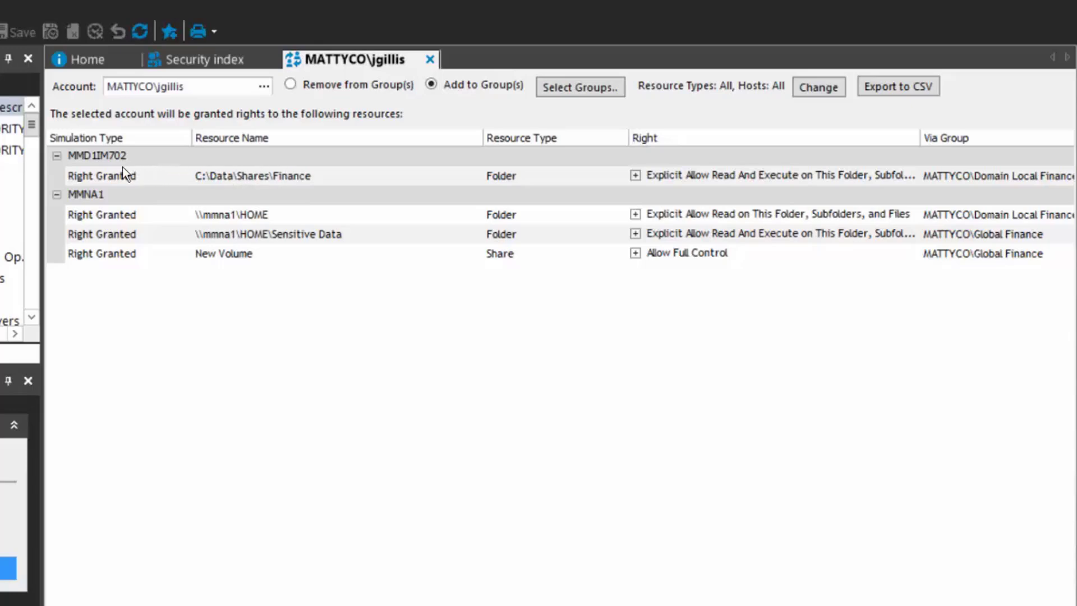
pyautogui.click(83, 156)
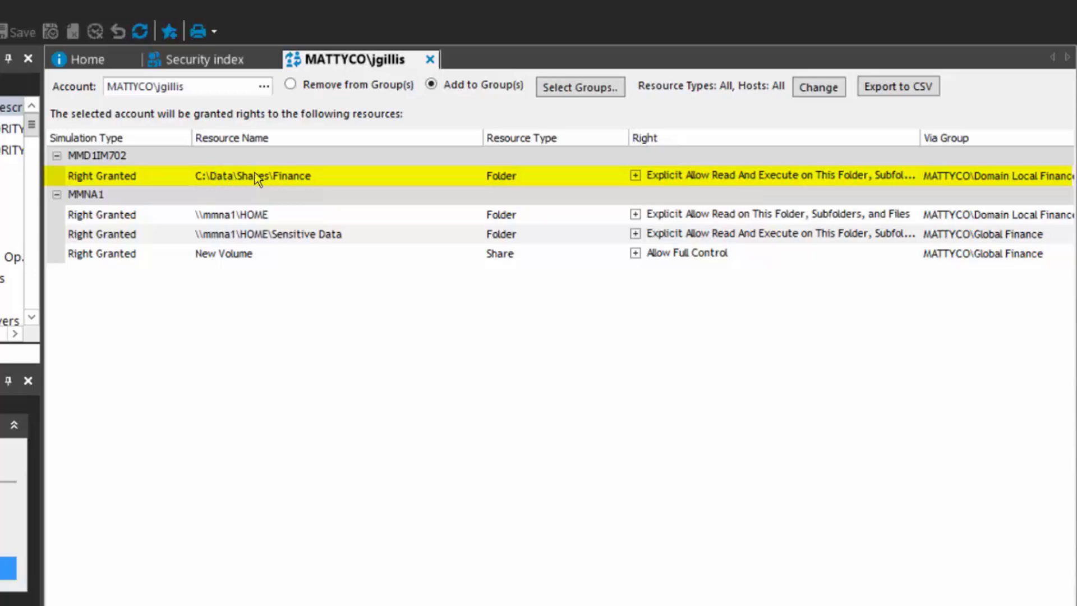
pyautogui.click(277, 171)
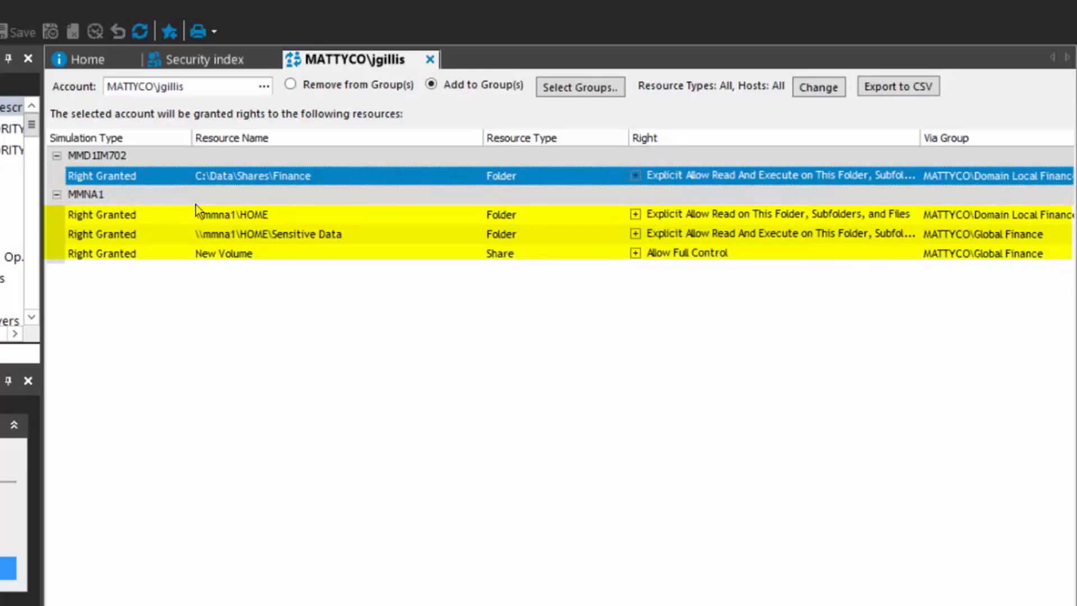
pyautogui.click(274, 219)
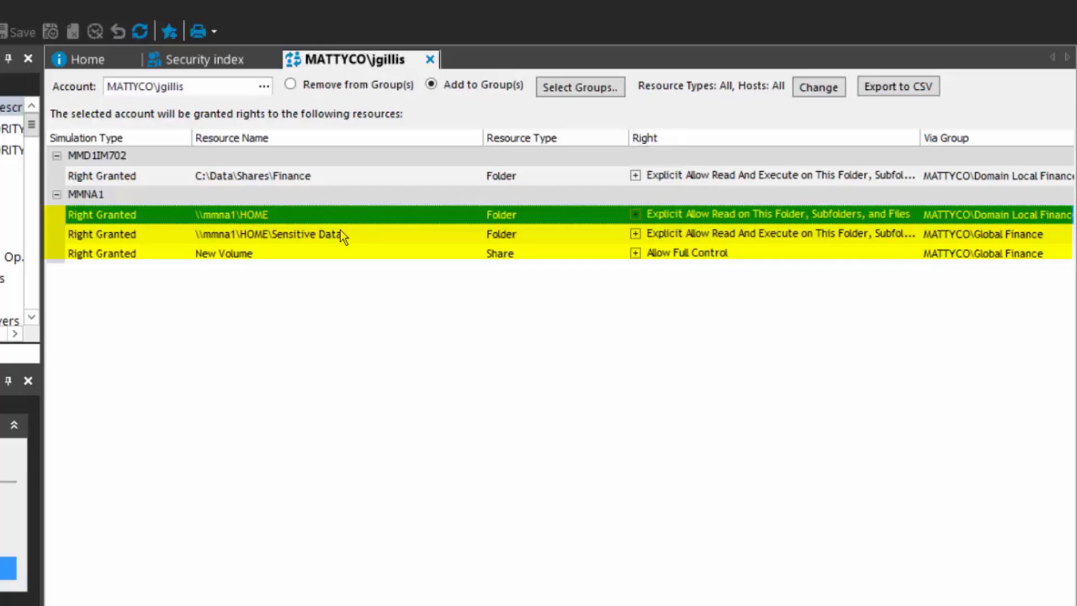
pyautogui.click(261, 235)
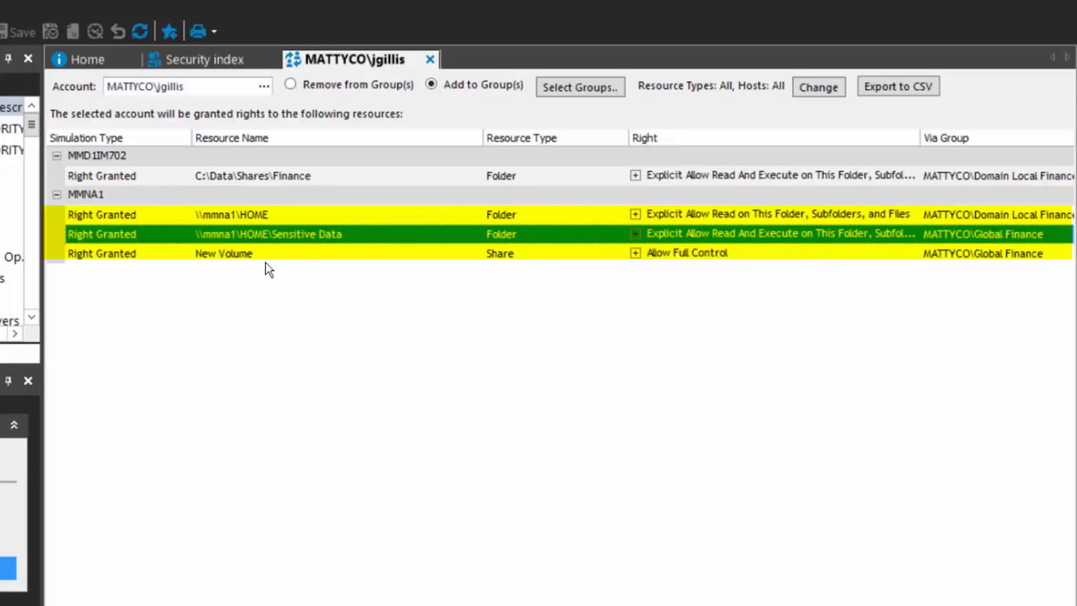
pyautogui.click(237, 253)
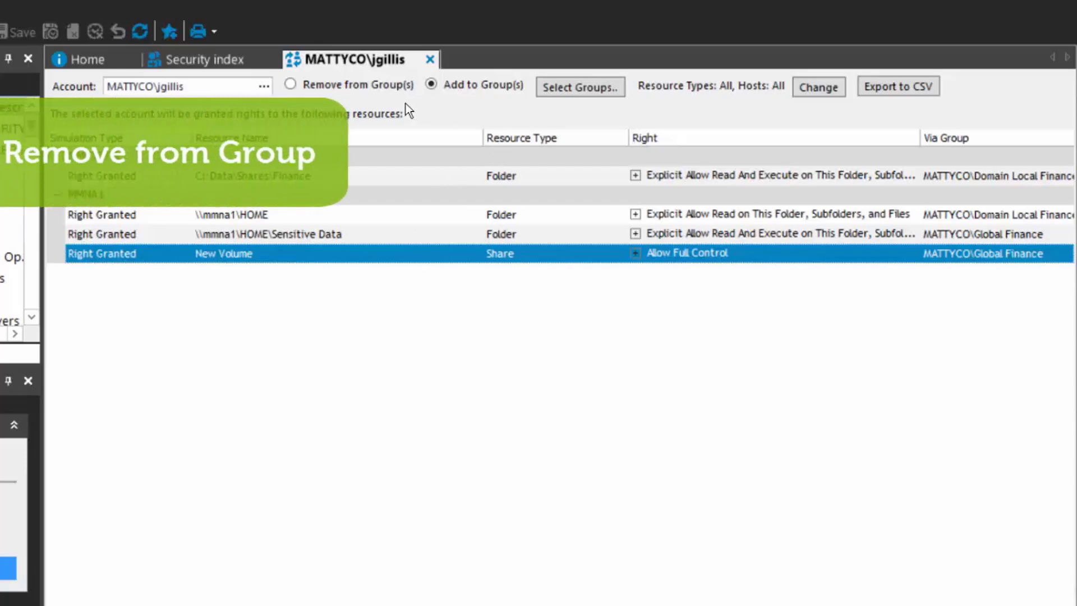
# Switch to Remove from Group(s), select GL - Matt's Sisters, and run the removal simulation
pyautogui.click(291, 85)
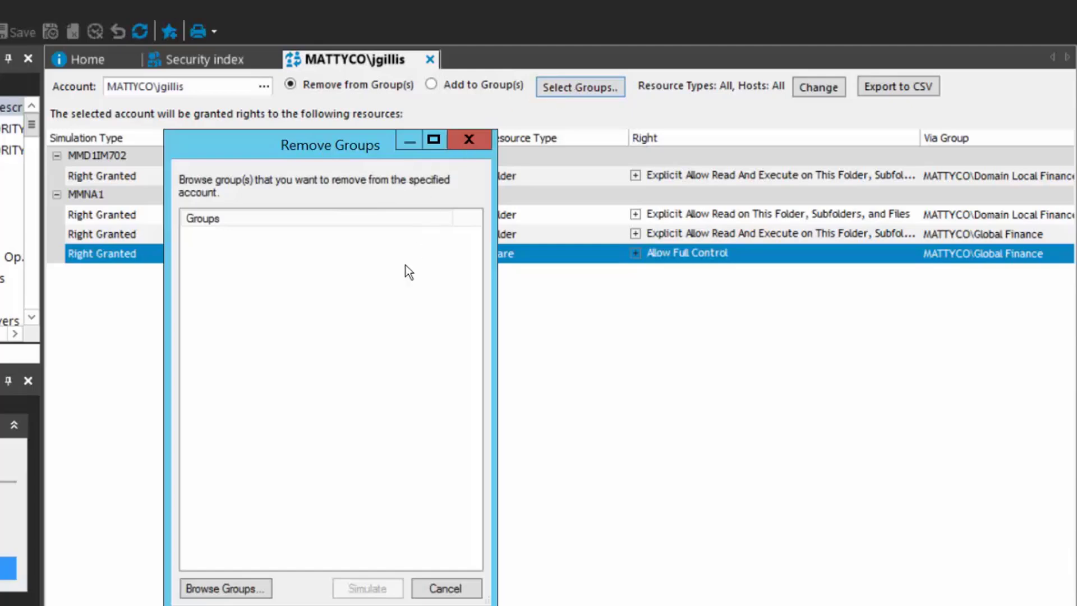
pyautogui.click(240, 596)
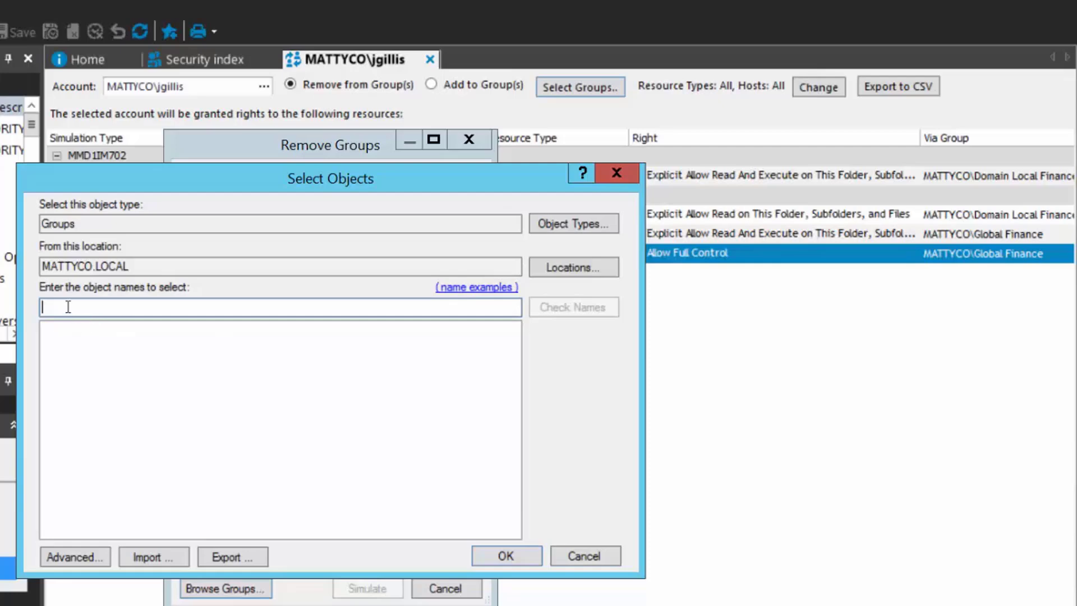
pyautogui.write('DL')
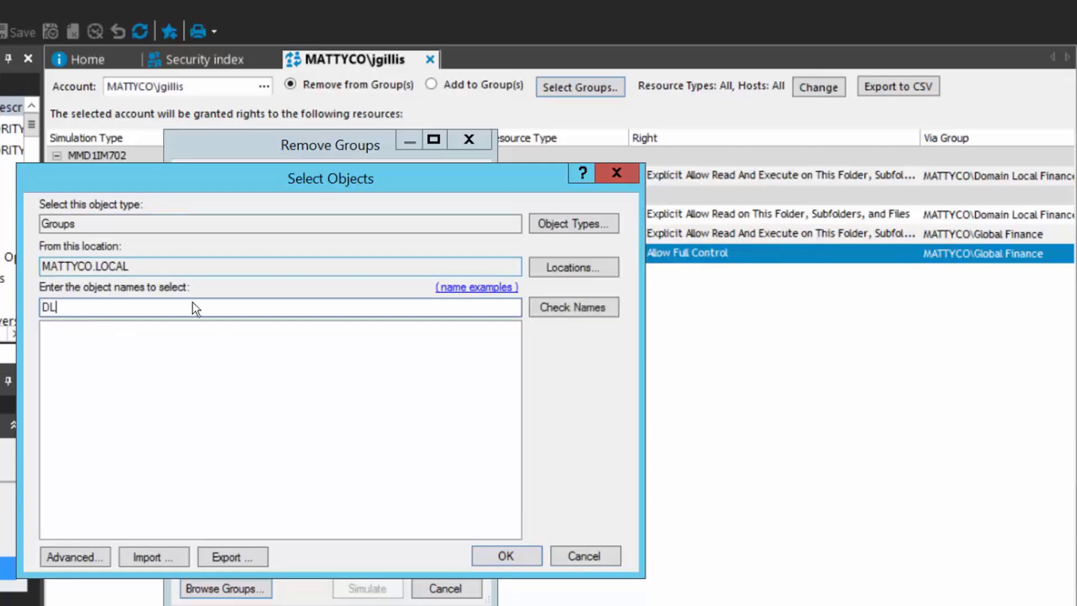
pyautogui.click(560, 307)
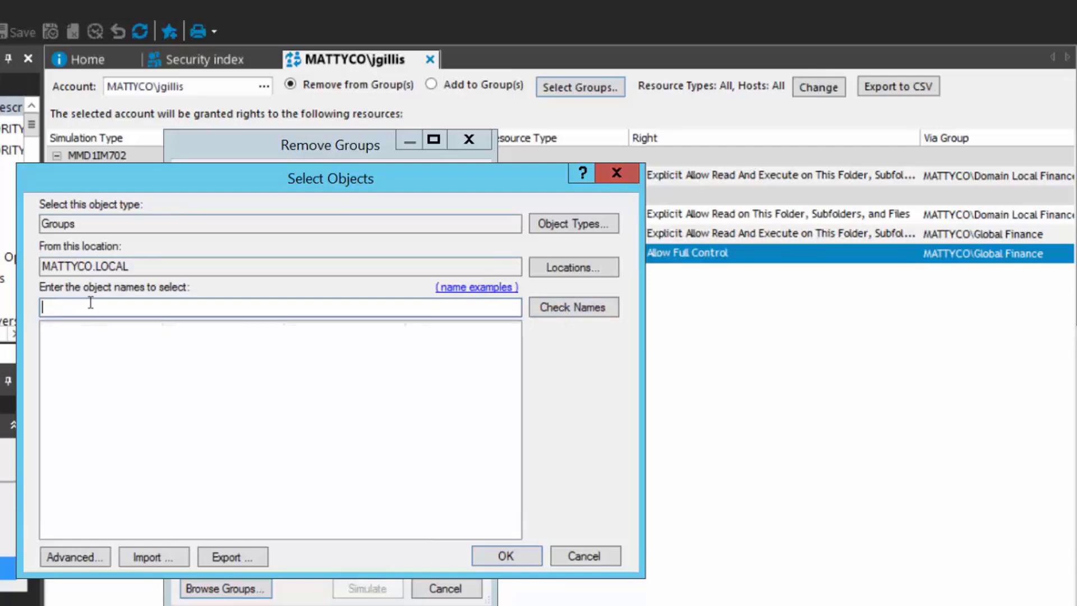
pyautogui.write('GL')
pyautogui.press('Return')
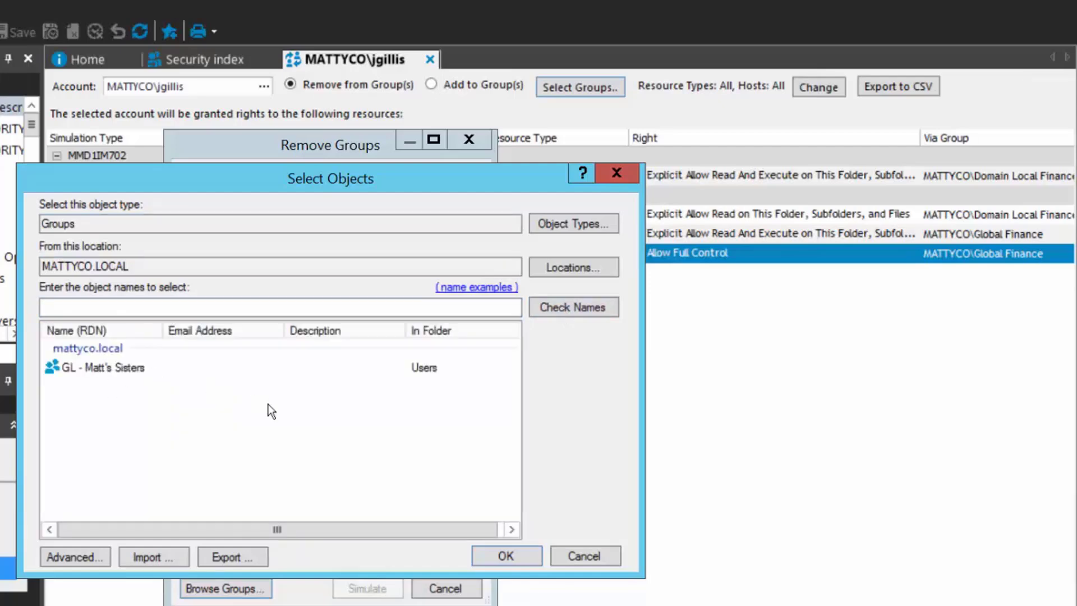
pyautogui.click(507, 560)
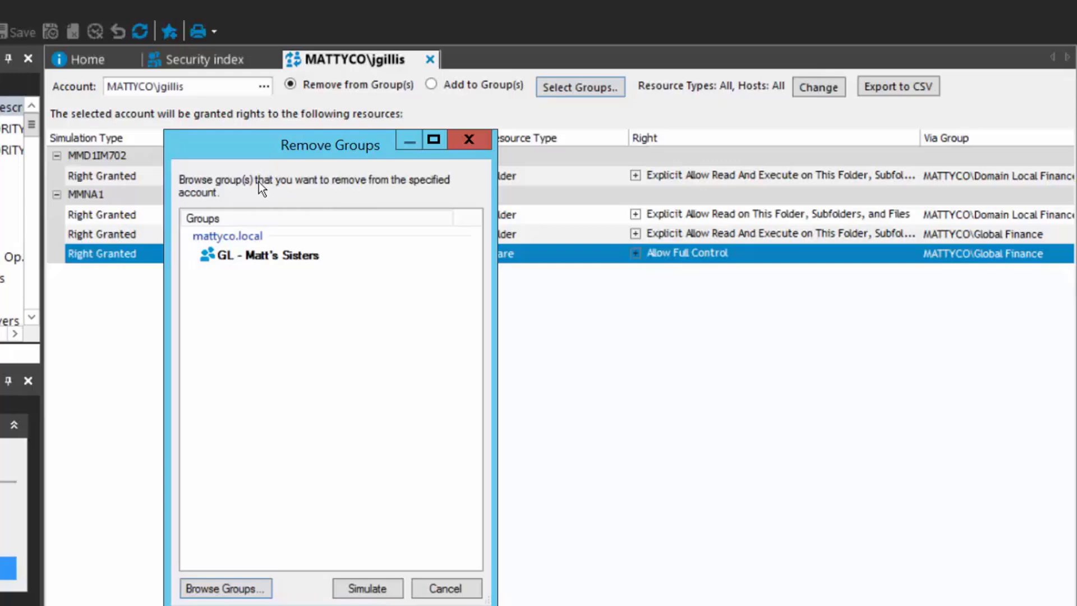
pyautogui.click(375, 593)
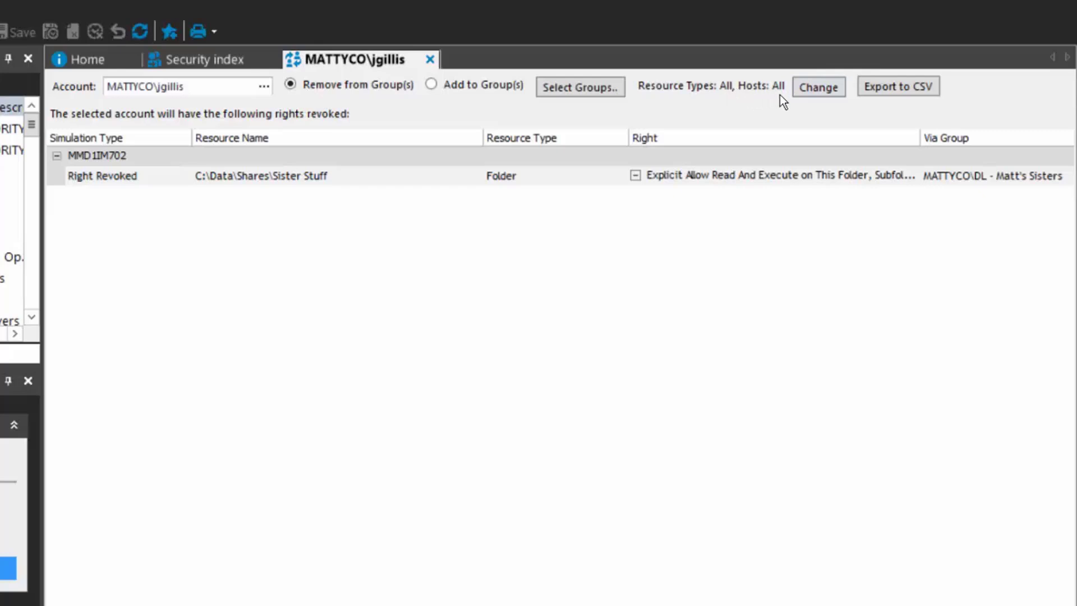
# Show the resource Type and Host filter dropdowns for the removal results
pyautogui.click(824, 91)
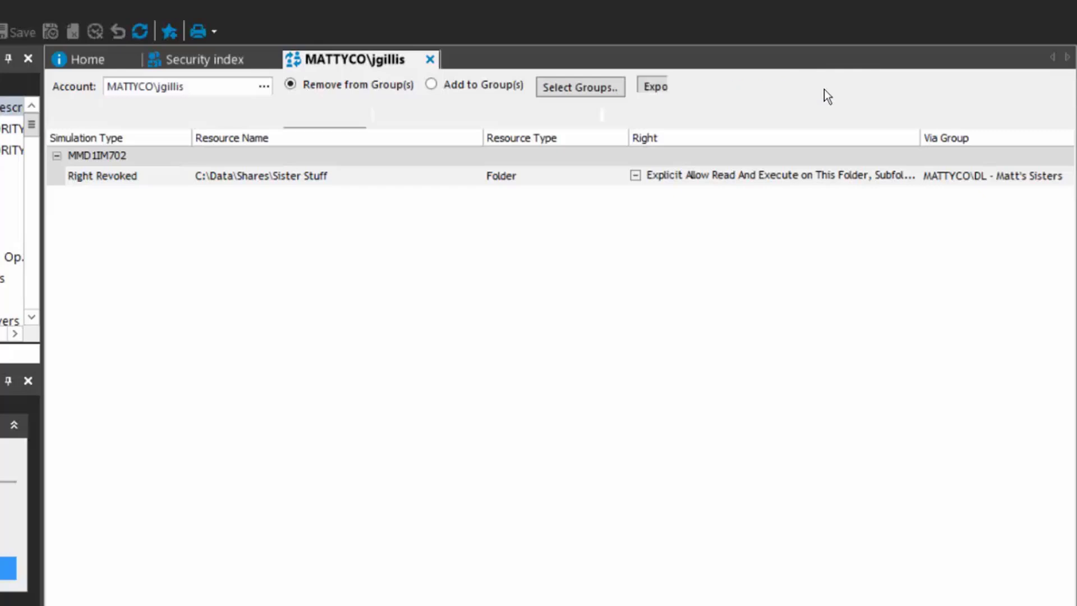